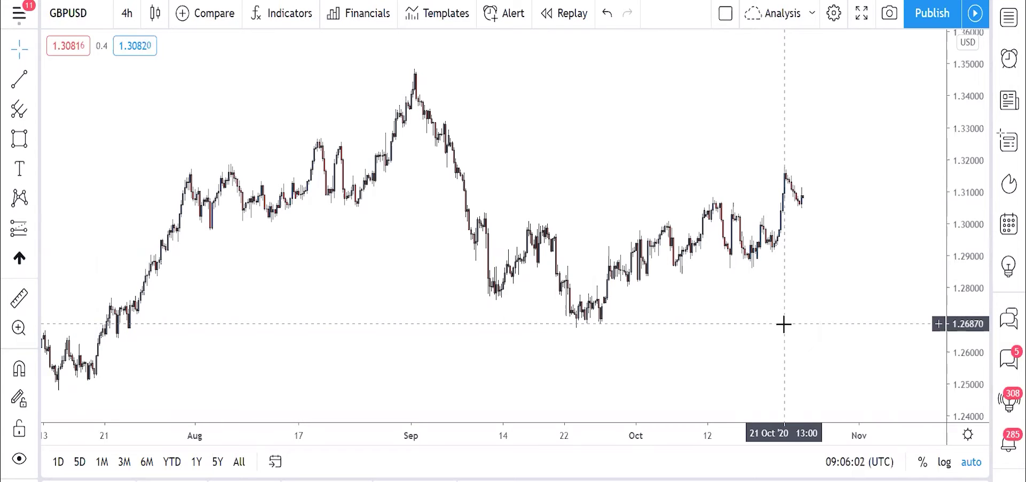
Draw a 1.3117–1.3161 resistance zone from the 31 Jul high to the chart's right edge
{"action": "key", "text": "alt+shift+r"}
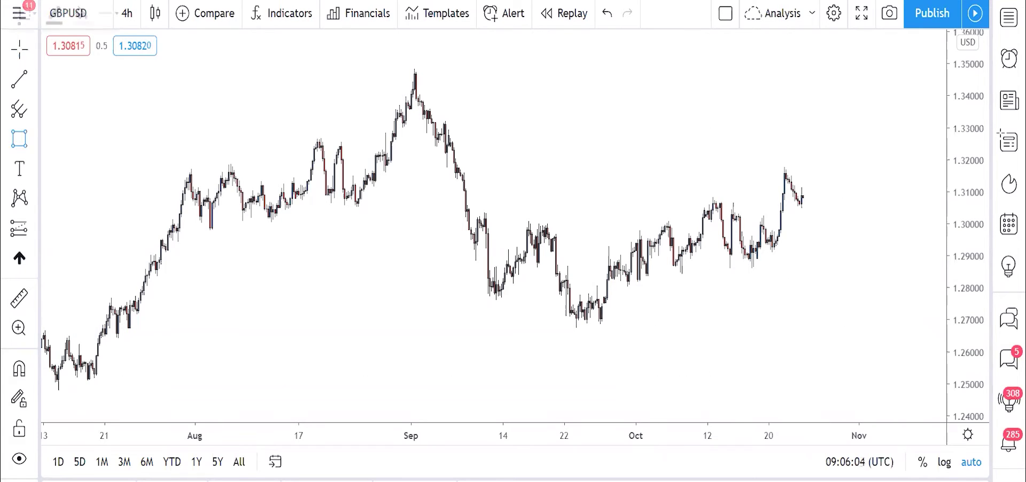
{"action": "left_click_drag", "start_coordinate": [187, 186], "coordinate": [235, 148]}
{"action": "left_click_drag", "start_coordinate": [346, 135], "coordinate": [934, 172]}
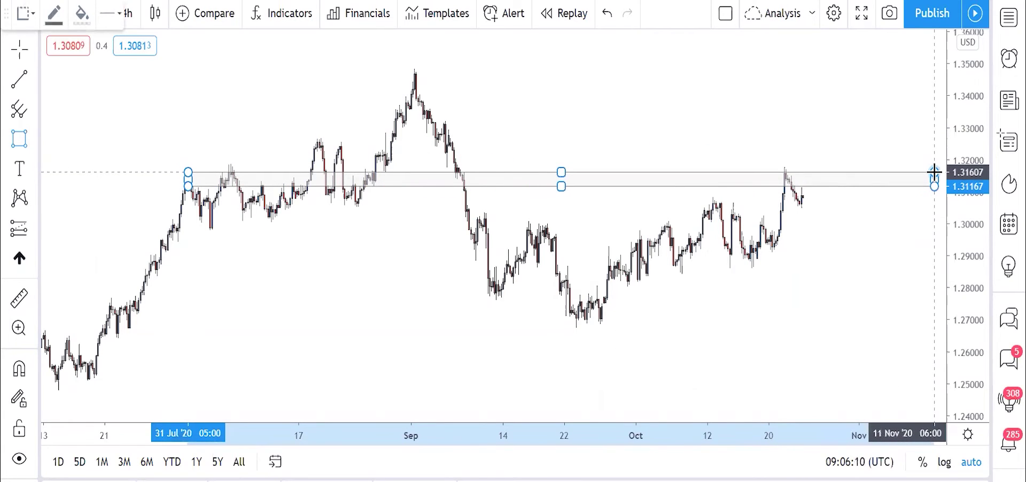
{"action": "left_click", "coordinate": [936, 172]}
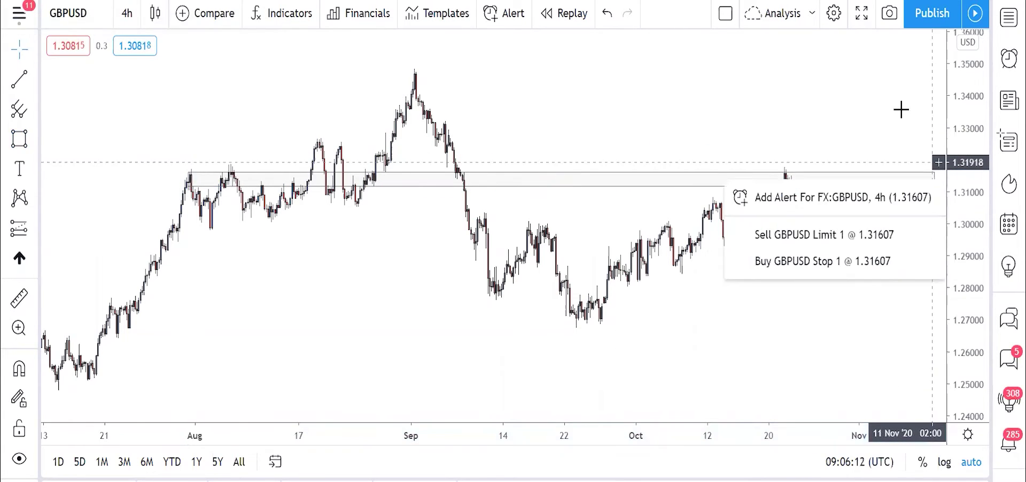
{"action": "left_click", "coordinate": [840, 101]}
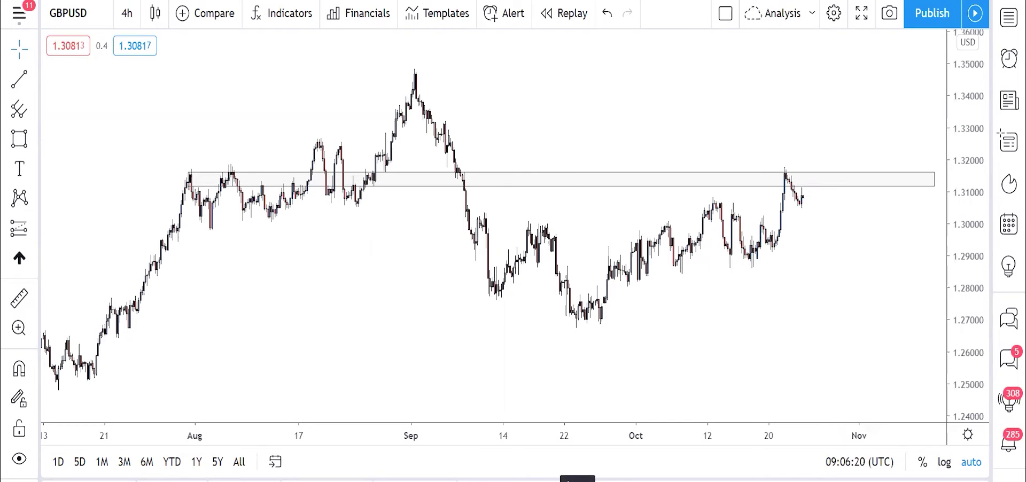
Draw a dotted trendline from the 22 Sep low at 1.28579 up to 1.33289
{"action": "key", "text": "alt+t"}
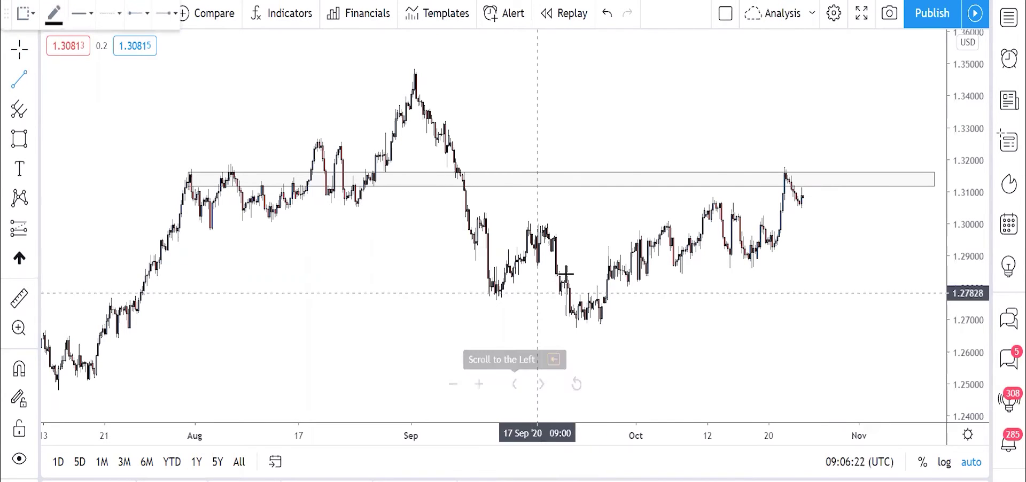
{"action": "left_click", "coordinate": [564, 269]}
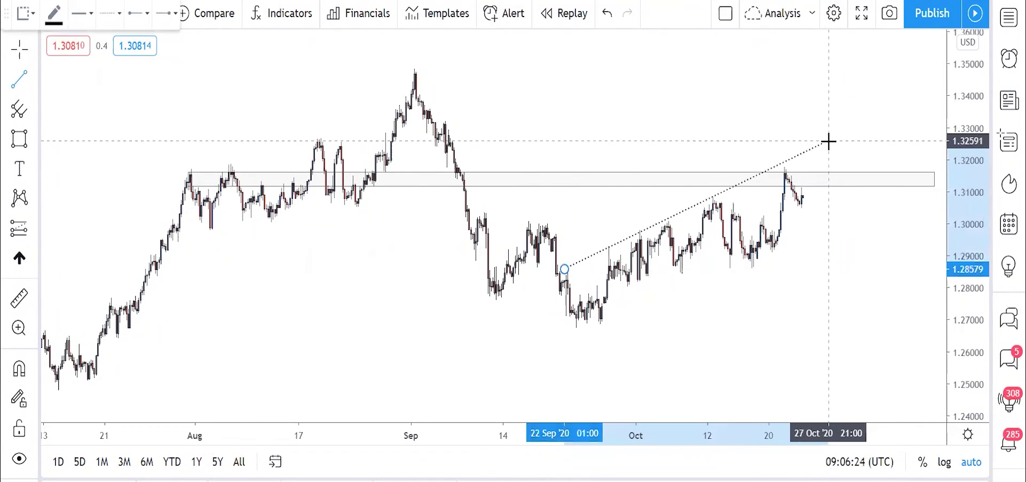
{"action": "left_click", "coordinate": [882, 118]}
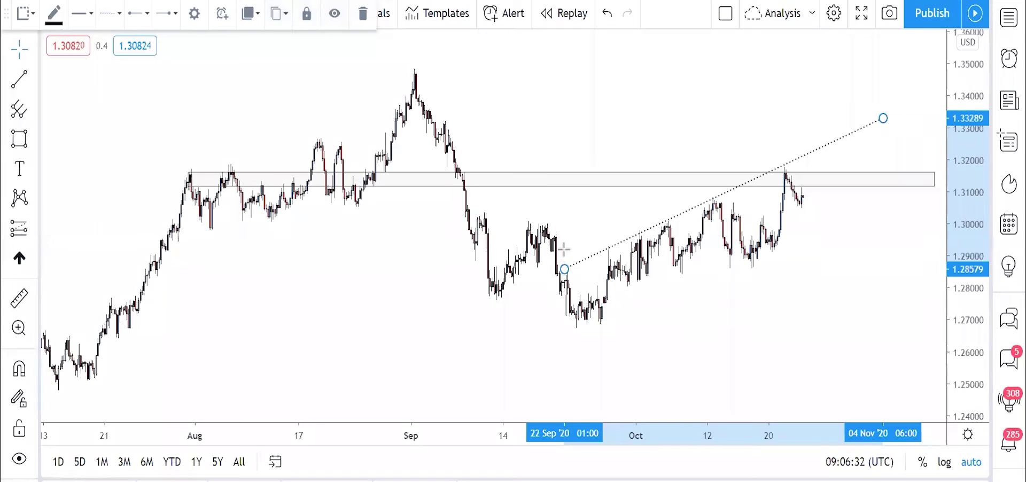
Mark each price touch along the trendline with a down arrow
{"action": "left_click", "coordinate": [602, 241]}
{"action": "left_click", "coordinate": [641, 233]}
{"action": "left_click", "coordinate": [665, 215]}
{"action": "left_click", "coordinate": [701, 186]}
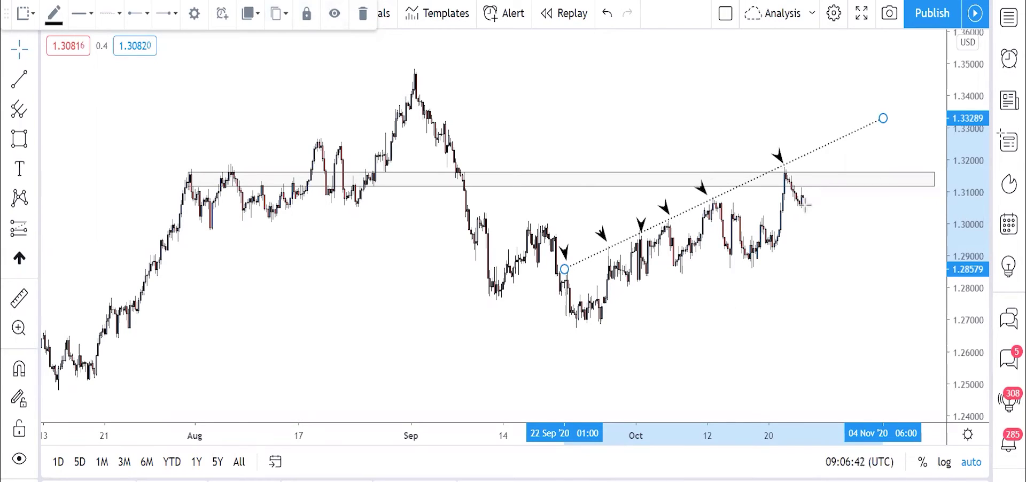
Draw horizontal arrows from the 12 Oct highs and the mid-August high to the right edge
{"action": "left_click", "coordinate": [705, 203]}
{"action": "left_click", "coordinate": [938, 205]}
{"action": "left_click", "coordinate": [799, 202]}
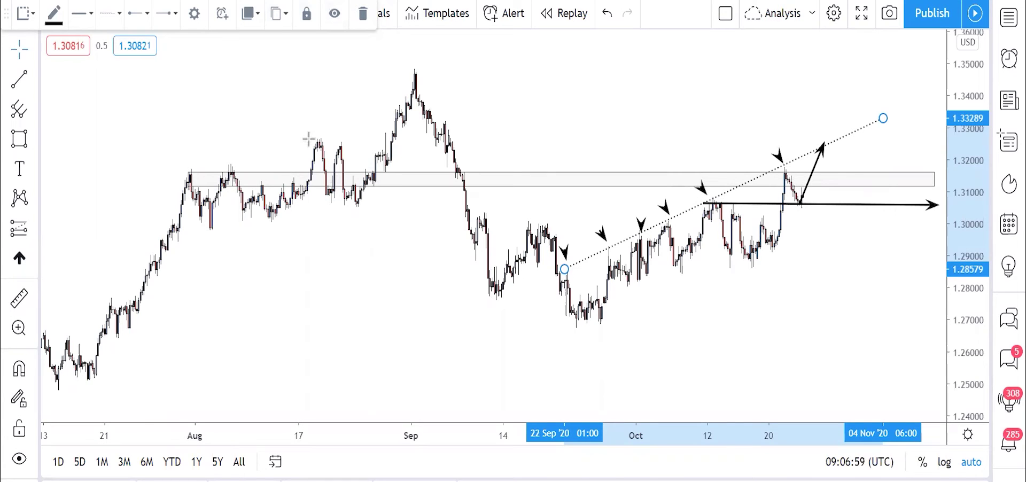
{"action": "mouse_move", "coordinate": [309, 139]}
{"action": "left_mouse_down"}
{"action": "mouse_move", "coordinate": [905, 131]}
{"action": "mouse_move", "coordinate": [935, 141]}
{"action": "left_mouse_up"}
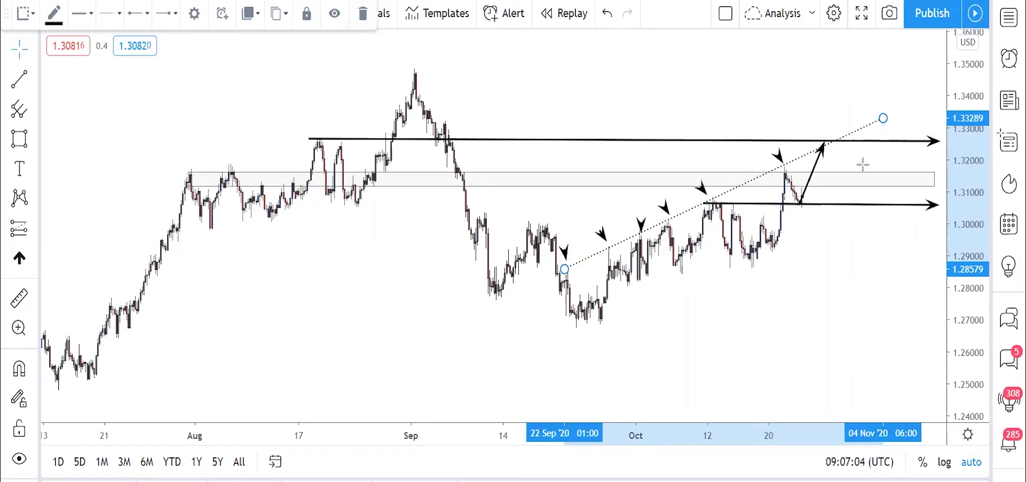
Add swing arrows at the August highs, the late-August low, the September drop and the October rally
{"action": "left_click", "coordinate": [186, 159]}
{"action": "left_click", "coordinate": [223, 158]}
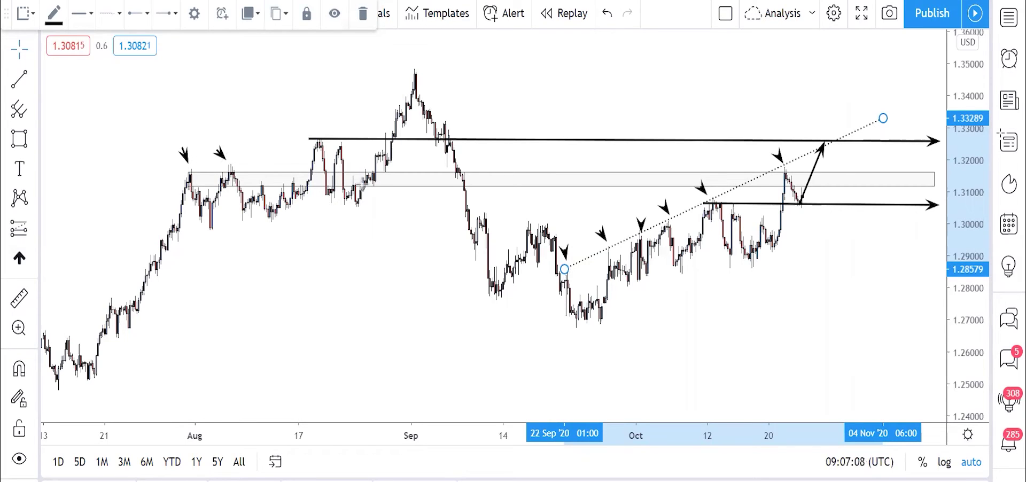
{"action": "left_click", "coordinate": [376, 188]}
{"action": "left_click_drag", "start_coordinate": [446, 140], "coordinate": [470, 224]}
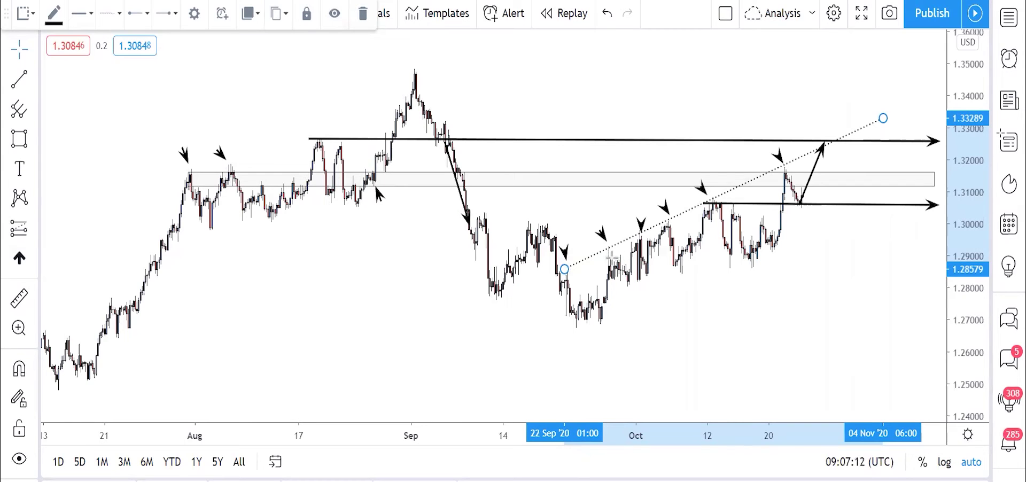
{"action": "left_click_drag", "start_coordinate": [778, 245], "coordinate": [781, 168]}
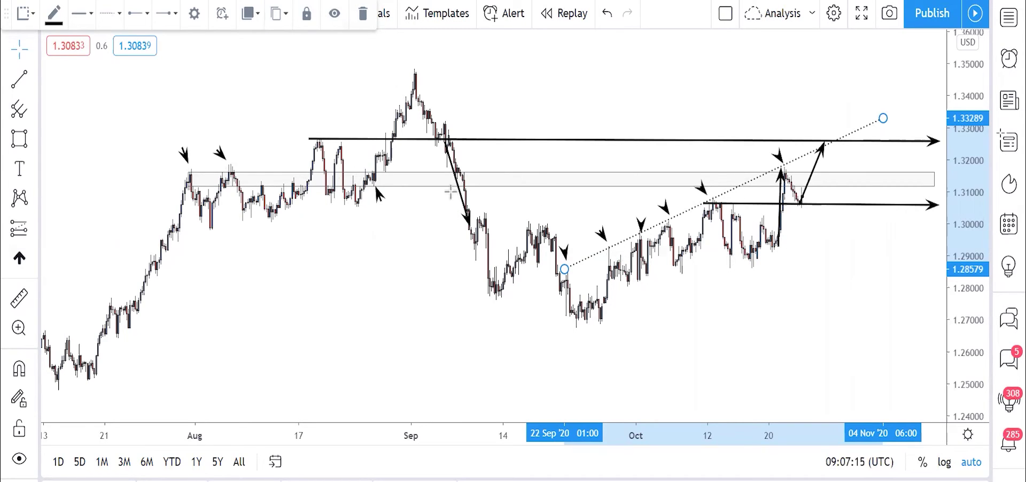
{"action": "left_click_drag", "start_coordinate": [455, 184], "coordinate": [438, 202]}
{"action": "key", "text": "ctrl+z"}
{"action": "key", "text": "ctrl+z"}
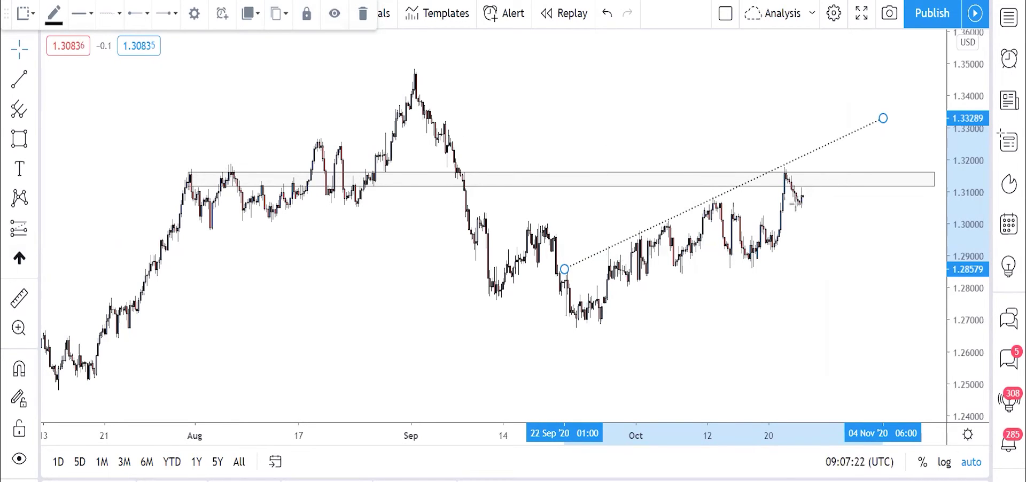
Draw an arrow from the latest candle to the trendline and a 1.3231–1.3293 zone from 18 Aug
{"action": "mouse_move", "coordinate": [803, 201]}
{"action": "left_mouse_down"}
{"action": "mouse_move", "coordinate": [807, 151]}
{"action": "mouse_move", "coordinate": [827, 142]}
{"action": "left_mouse_up"}
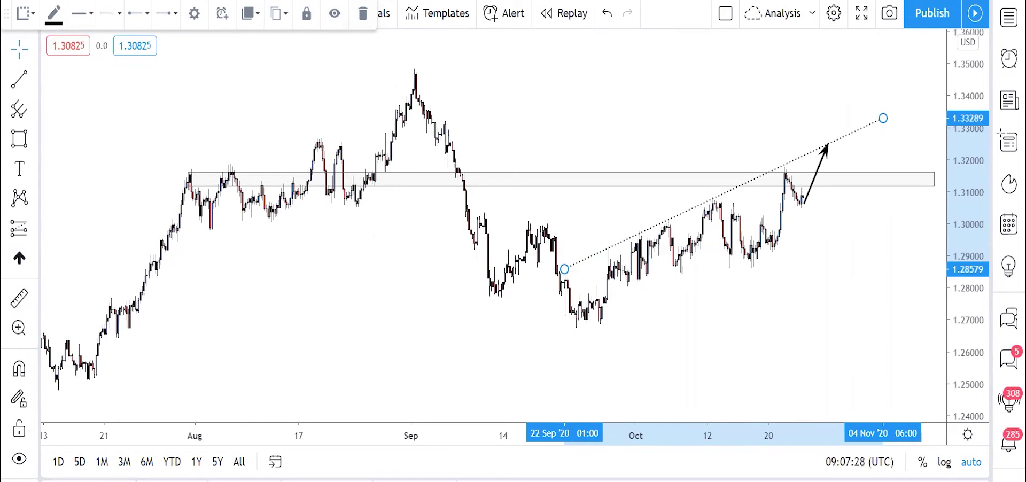
{"action": "key", "text": "alt+shift+r"}
{"action": "left_click", "coordinate": [315, 150]}
{"action": "left_click", "coordinate": [416, 88]}
{"action": "left_click_drag", "start_coordinate": [524, 85], "coordinate": [934, 131]}
{"action": "left_click", "coordinate": [939, 131]}
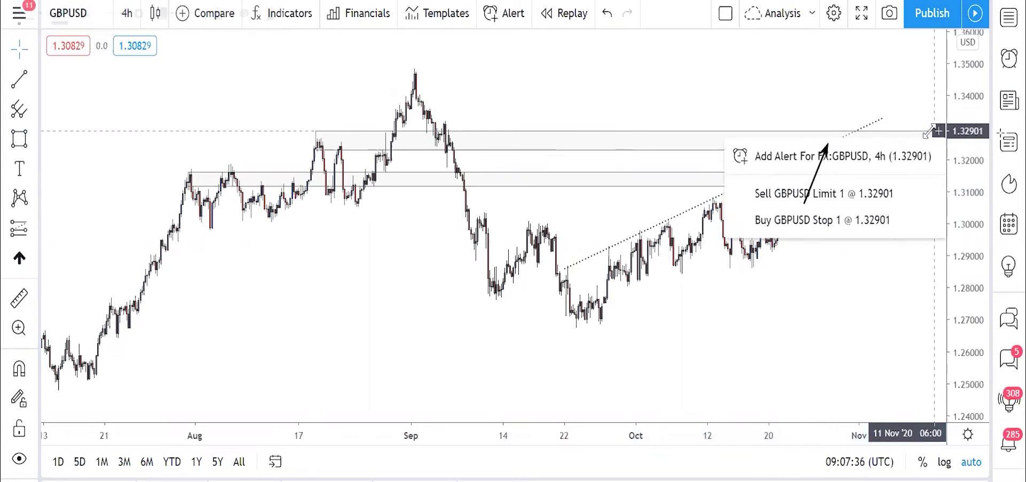
{"action": "left_click", "coordinate": [666, 92]}
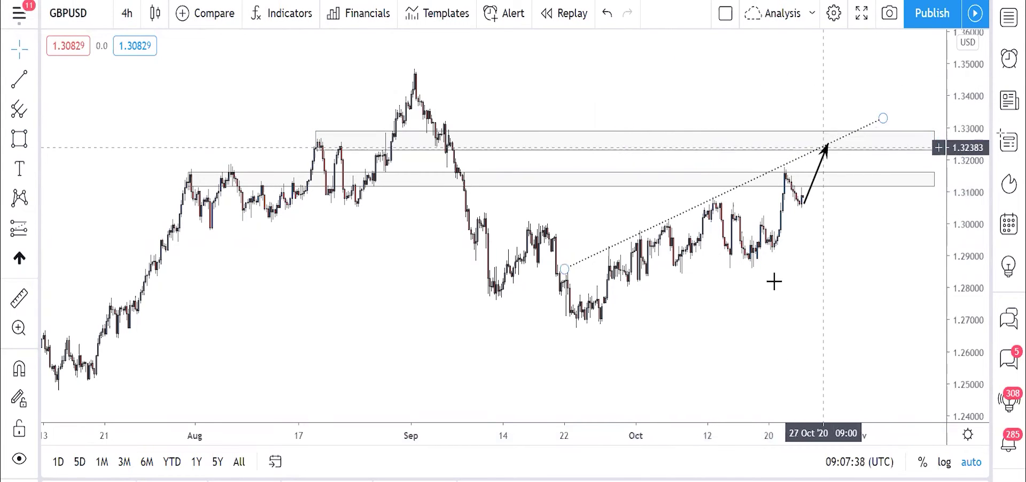
{"action": "key", "text": "alt+t"}
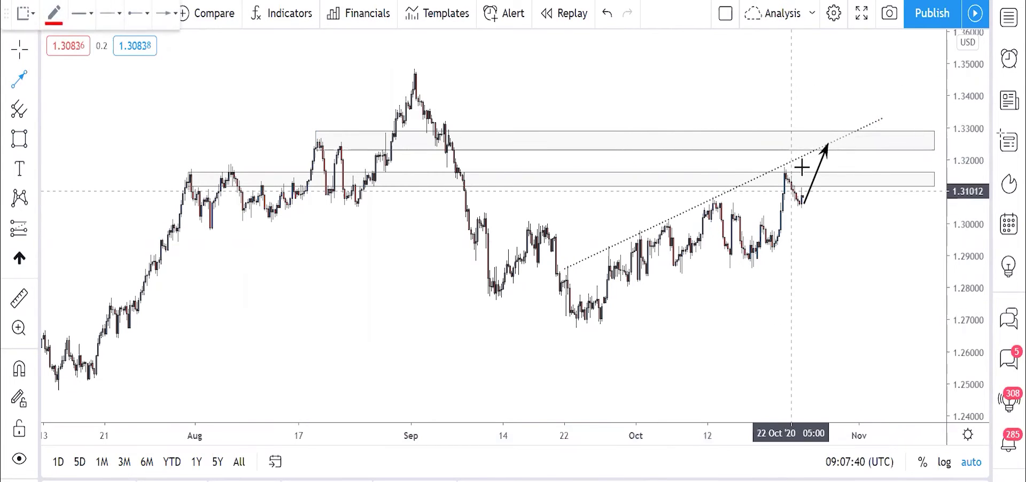
Draw a red arrow from the 1.32383 trendline touch down to about 1.24204 near 10 Nov
{"action": "left_click", "coordinate": [827, 147]}
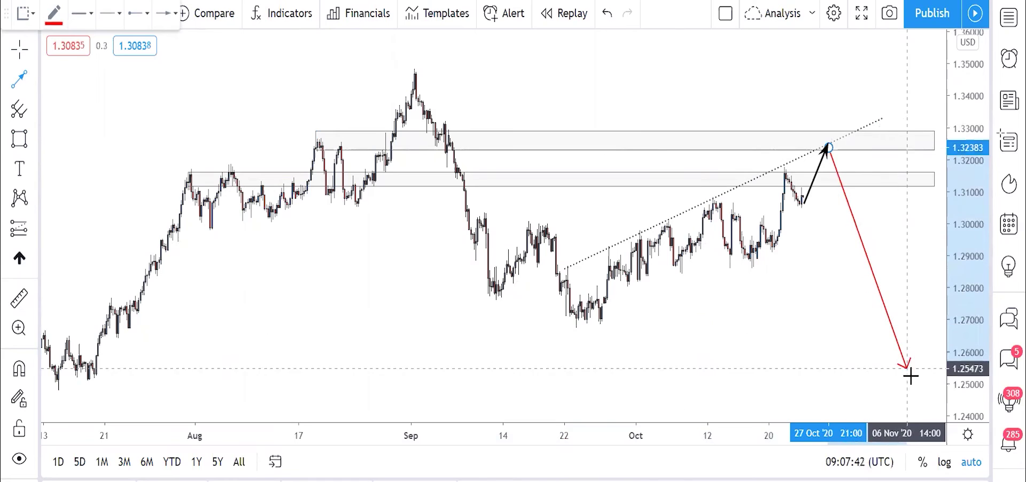
{"action": "left_click", "coordinate": [923, 410]}
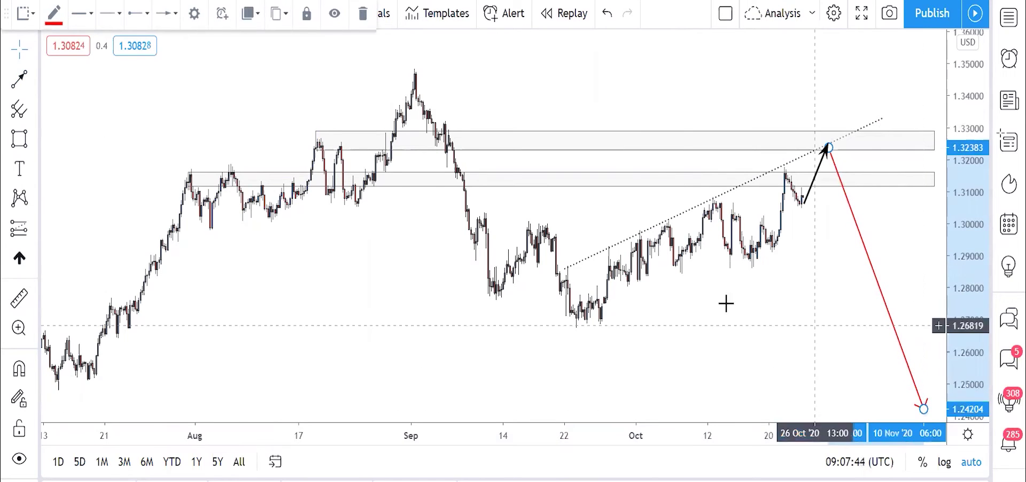
{"action": "left_click", "coordinate": [537, 141]}
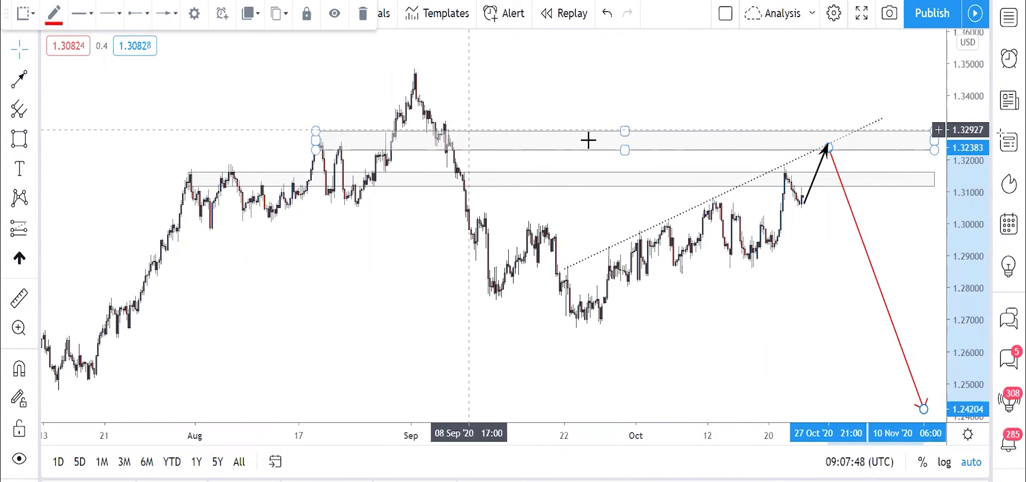
{"action": "left_click", "coordinate": [804, 207]}
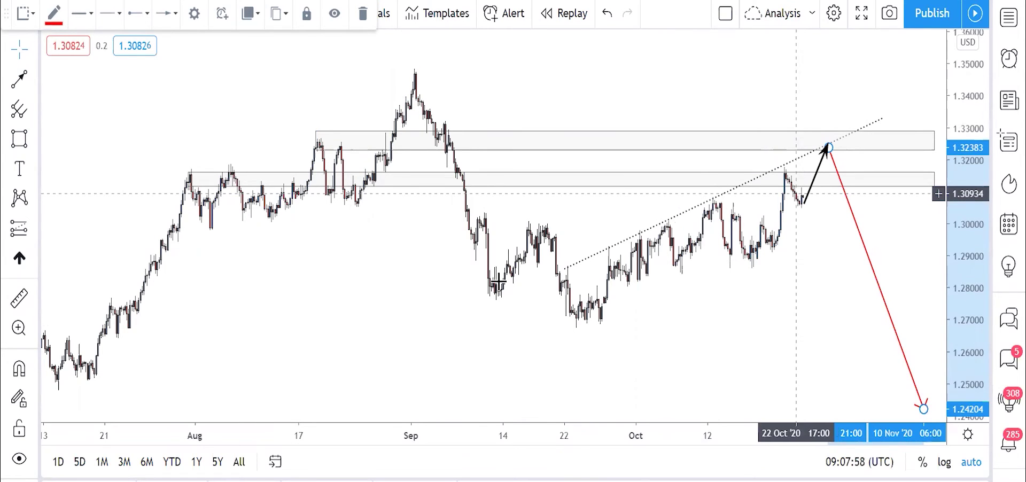
Undo the black arrow and remove all remaining drawings from the 4-hour GBPUSD chart
{"action": "mouse_move", "coordinate": [163, 252]}
{"action": "left_mouse_down"}
{"action": "mouse_move", "coordinate": [407, 235]}
{"action": "mouse_move", "coordinate": [273, 243]}
{"action": "left_mouse_up"}
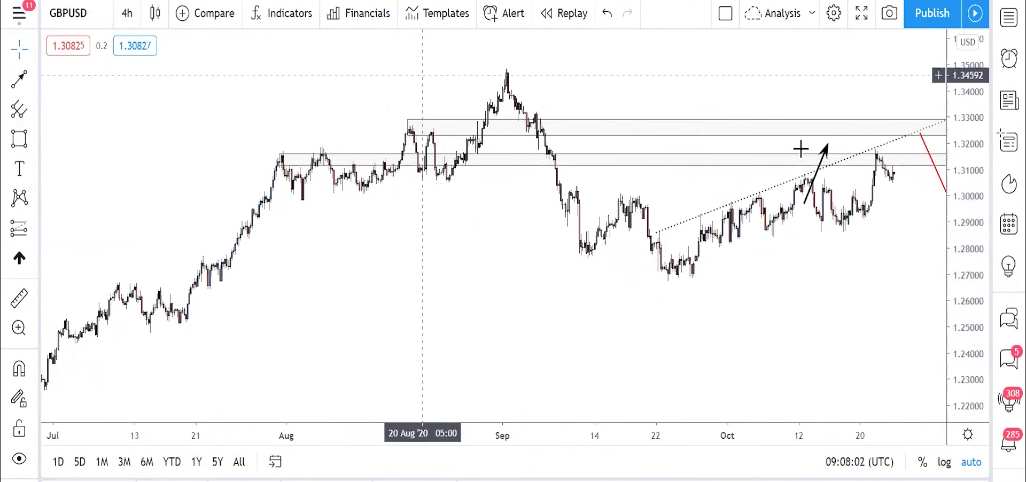
{"action": "left_click_drag", "start_coordinate": [541, 114], "coordinate": [444, 105]}
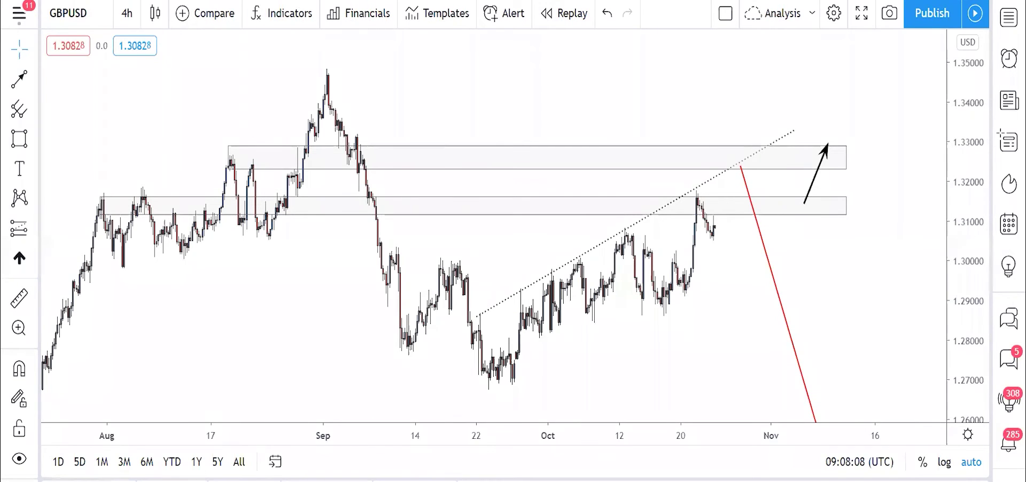
{"action": "key", "text": "ctrl+z"}
{"action": "key", "text": "ctrl+alt+h"}
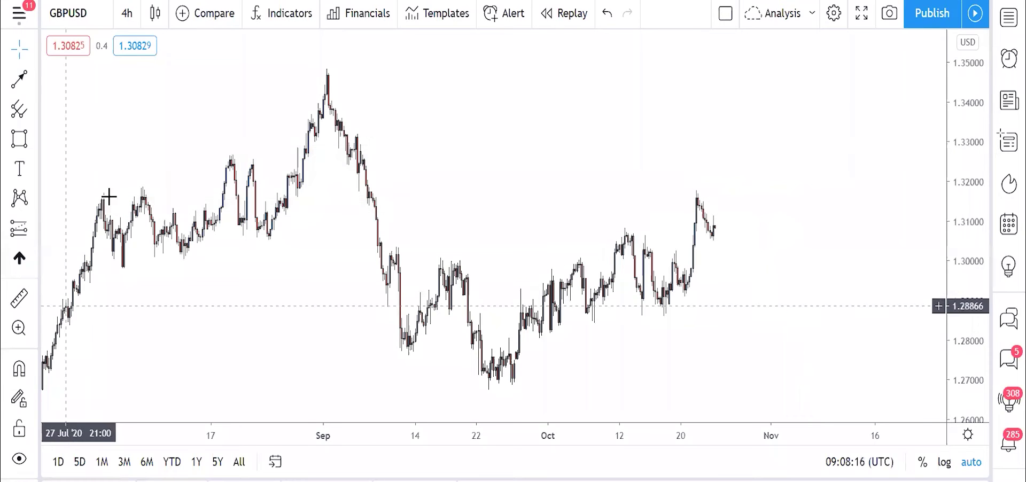
{"action": "left_click", "coordinate": [127, 13]}
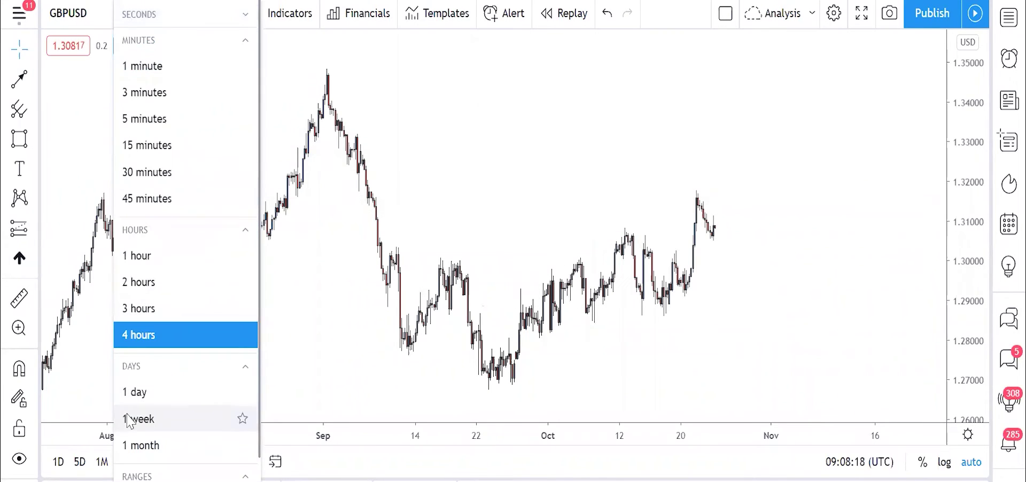
Switch GBPUSD to daily candles and show November 2019 through October 2020
{"action": "left_click", "coordinate": [131, 393]}
{"action": "scroll", "coordinate": [431, 339], "scroll_direction": "down", "scroll_amount": 5}
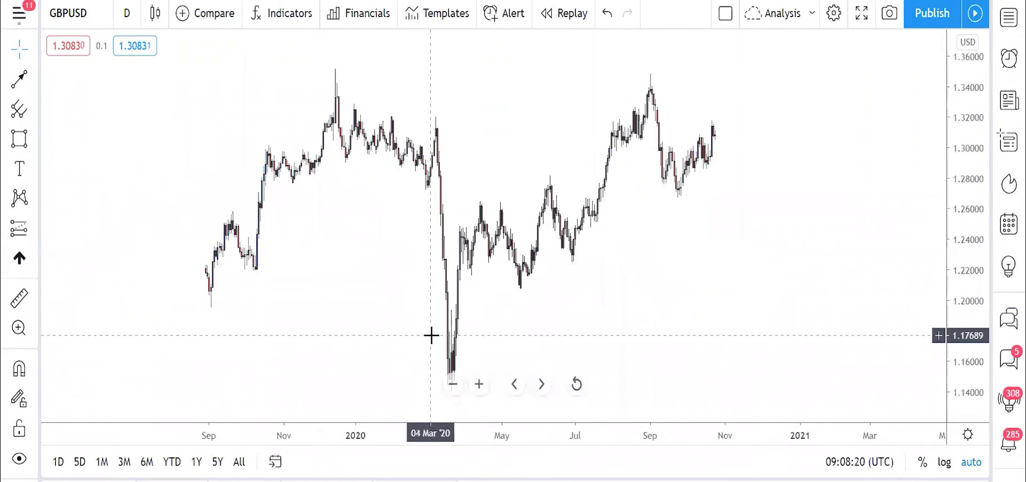
{"action": "scroll", "coordinate": [614, 283], "scroll_direction": "up", "scroll_amount": 5}
{"action": "left_click_drag", "start_coordinate": [511, 289], "coordinate": [732, 280]}
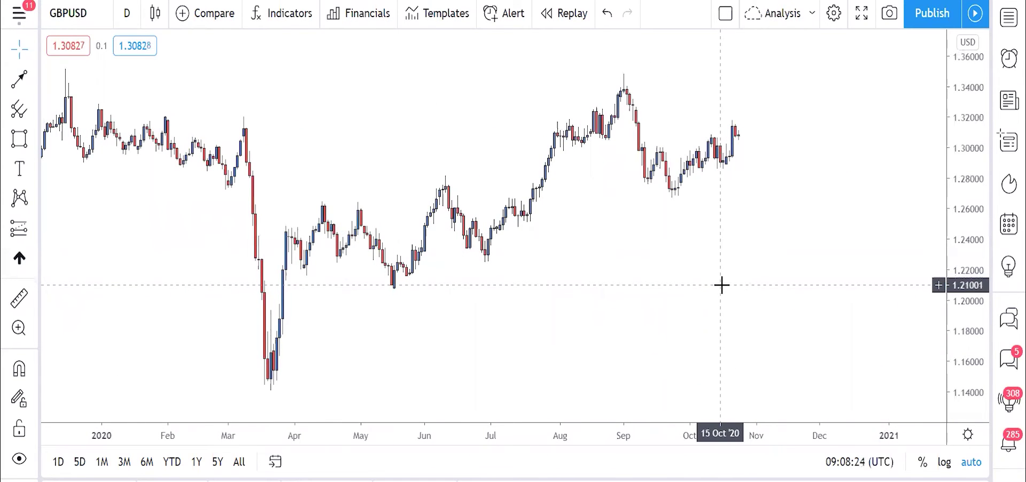
{"action": "left_click_drag", "start_coordinate": [627, 272], "coordinate": [753, 273]}
Start a 1.3343–1.3436 resistance zone at the December 2019 high, stretching it rightward
{"action": "key", "text": "alt+shift+r"}
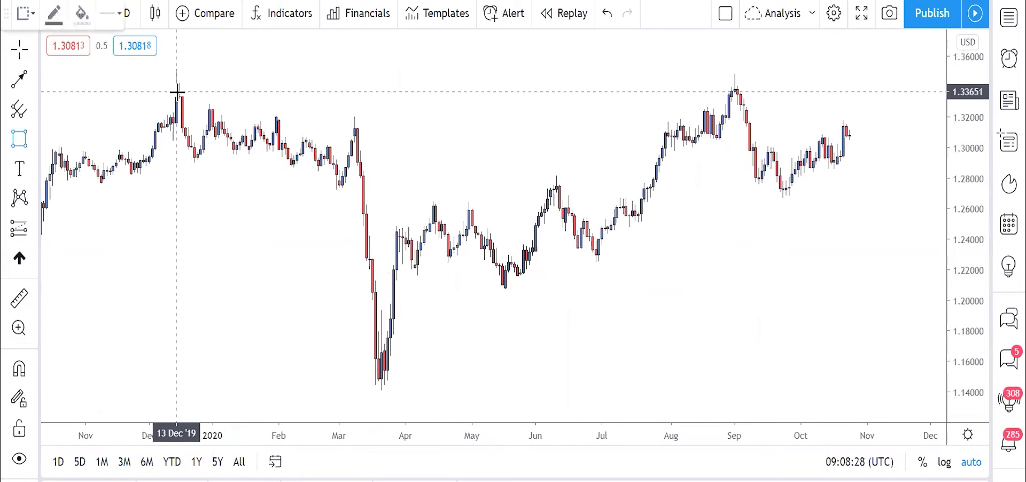
{"action": "left_click_drag", "start_coordinate": [173, 95], "coordinate": [475, 31]}
{"action": "mouse_move", "coordinate": [617, 12]}
{"action": "left_mouse_down"}
{"action": "mouse_move", "coordinate": [936, 30]}
{"action": "mouse_move", "coordinate": [923, 62]}
{"action": "mouse_move", "coordinate": [931, 80]}
{"action": "mouse_move", "coordinate": [944, 78]}
{"action": "mouse_move", "coordinate": [844, 48]}
{"action": "mouse_move", "coordinate": [893, 80]}
{"action": "mouse_move", "coordinate": [929, 82]}
{"action": "left_mouse_up"}
Finish the resistance zone near 1.34 past the latest candles and check its corners
{"action": "left_click", "coordinate": [939, 81]}
{"action": "left_click", "coordinate": [857, 49]}
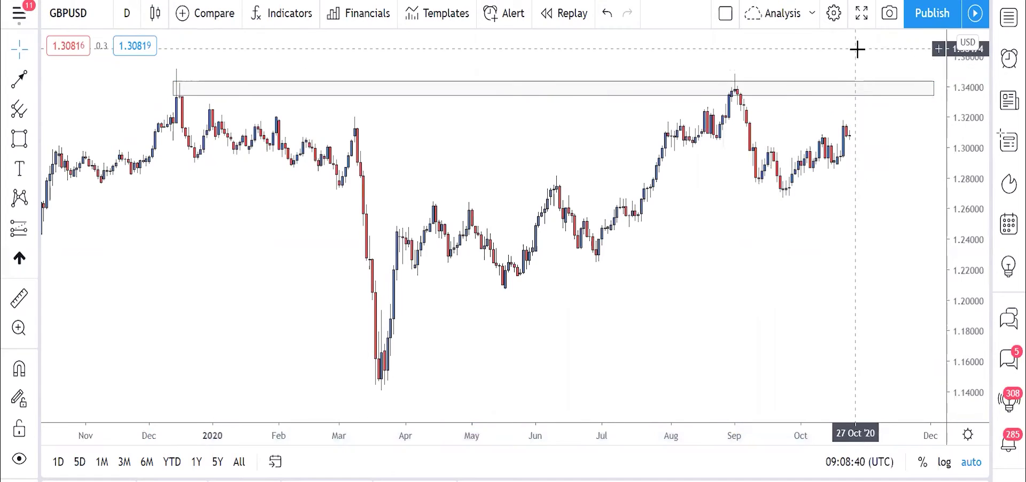
{"action": "left_click", "coordinate": [177, 85]}
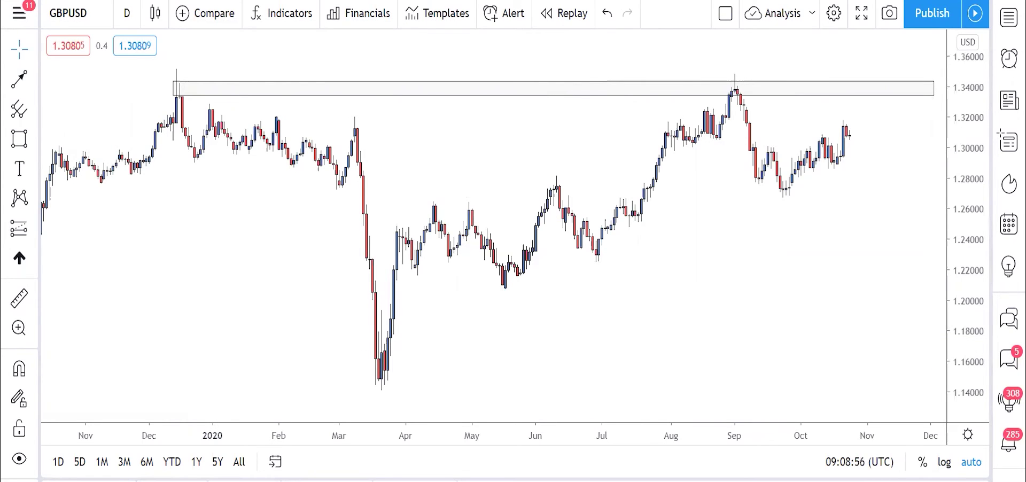
{"action": "key", "text": "alt+t"}
Draw a rising trendline from the March 2020 low to the zone, plus the upper wedge line
{"action": "left_click", "coordinate": [384, 387]}
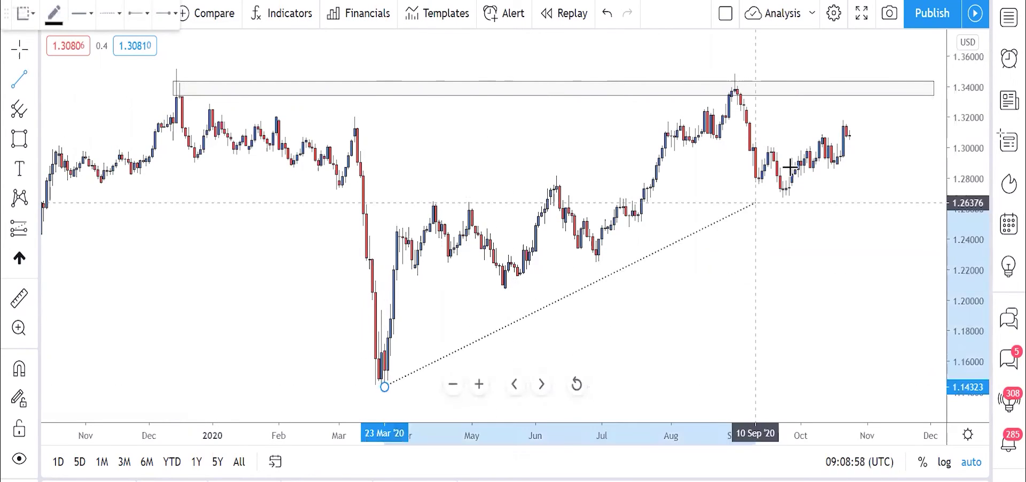
{"action": "left_click", "coordinate": [852, 84]}
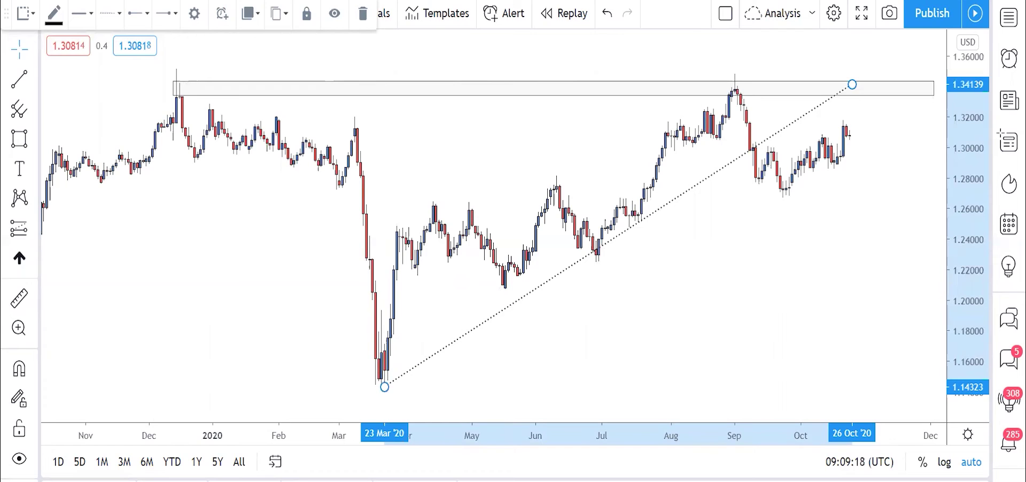
{"action": "key", "text": "alt+t"}
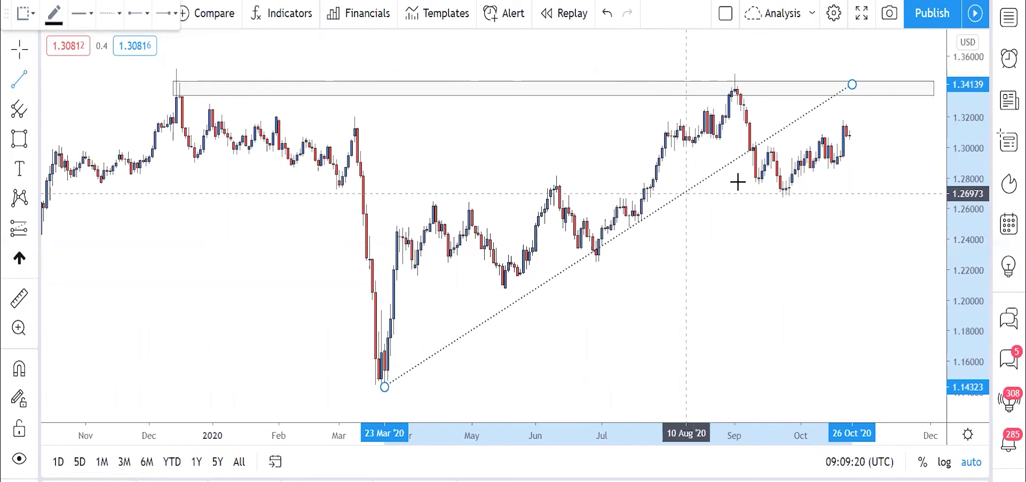
{"action": "left_click", "coordinate": [758, 150]}
{"action": "left_click", "coordinate": [849, 124]}
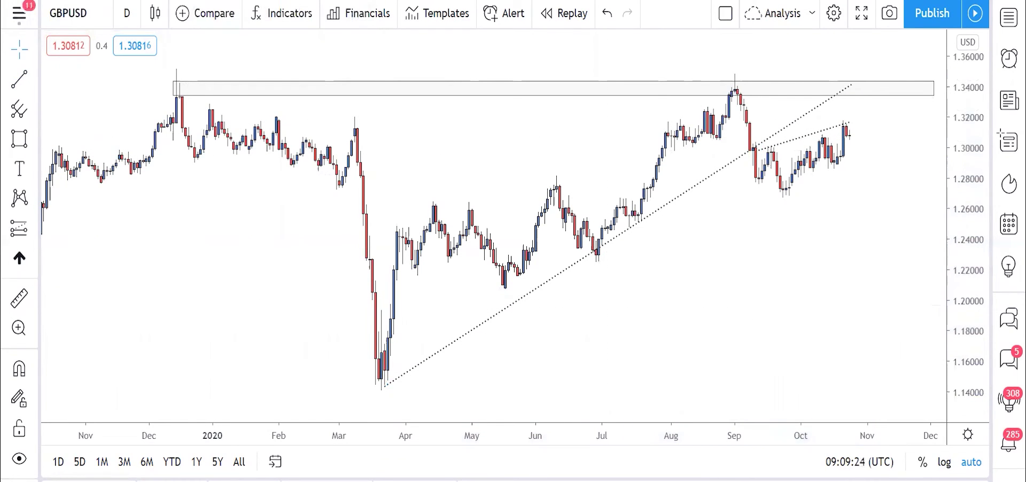
Draw the lower wedge line from the late-September low into early November
{"action": "mouse_move", "coordinate": [785, 202]}
{"action": "left_mouse_down"}
{"action": "mouse_move", "coordinate": [889, 138]}
{"action": "mouse_move", "coordinate": [767, 192]}
{"action": "mouse_move", "coordinate": [706, 193]}
{"action": "left_mouse_up"}
{"action": "key", "text": "alt+t"}
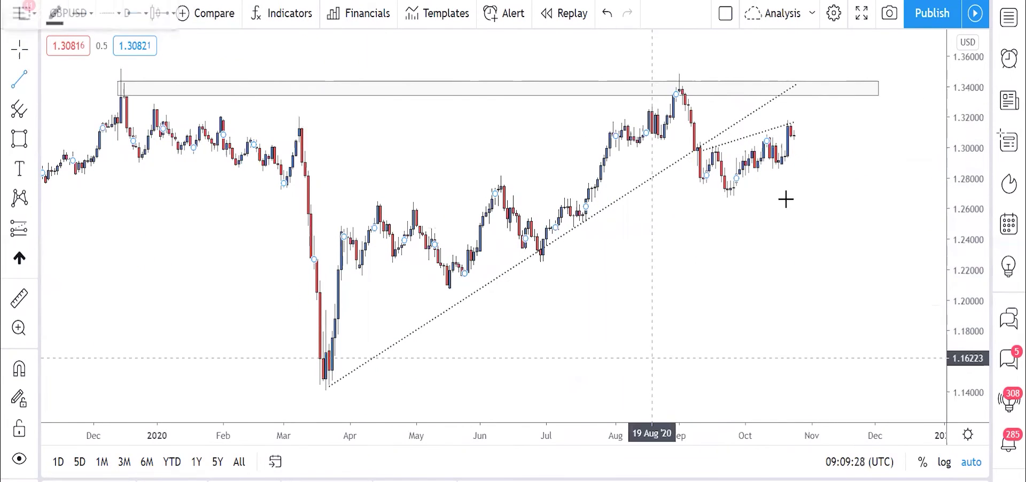
{"action": "left_click", "coordinate": [731, 194]}
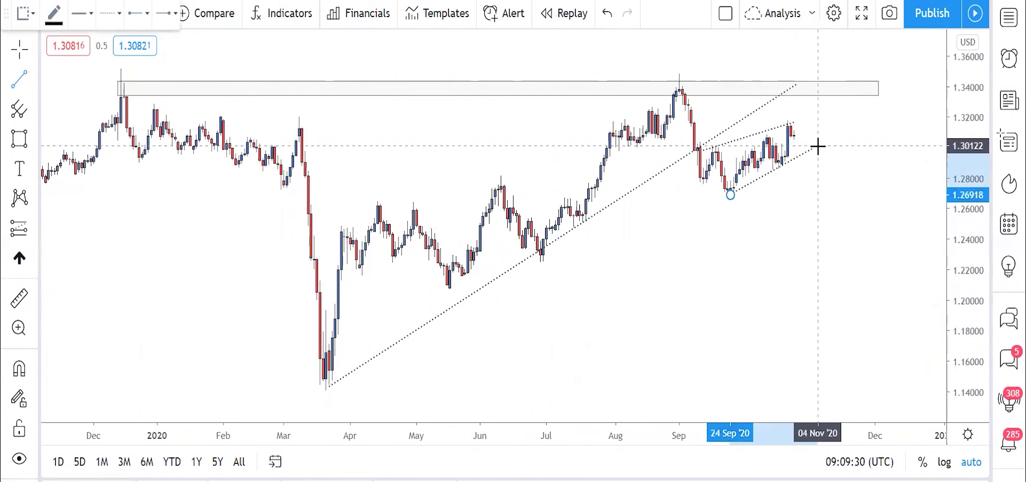
{"action": "left_click", "coordinate": [815, 144]}
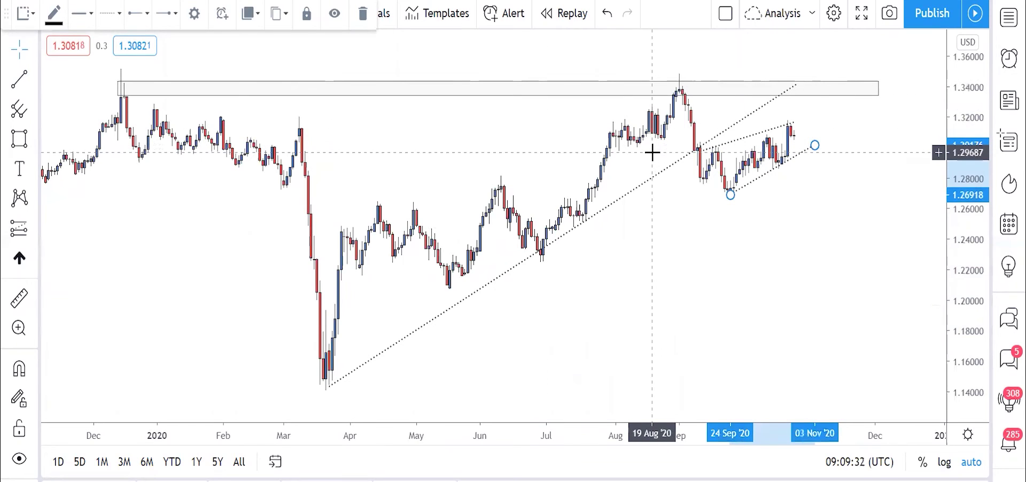
{"action": "left_click", "coordinate": [717, 176]}
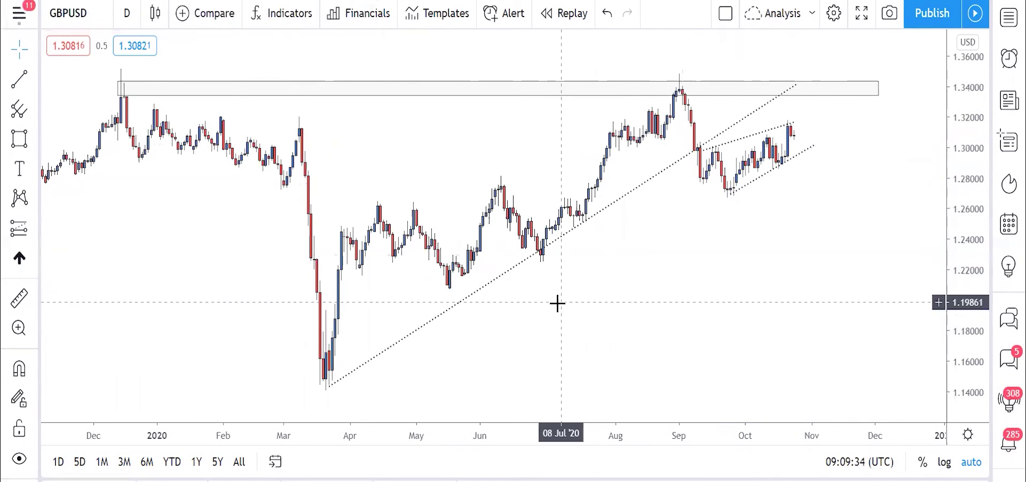
{"action": "left_click", "coordinate": [20, 139]}
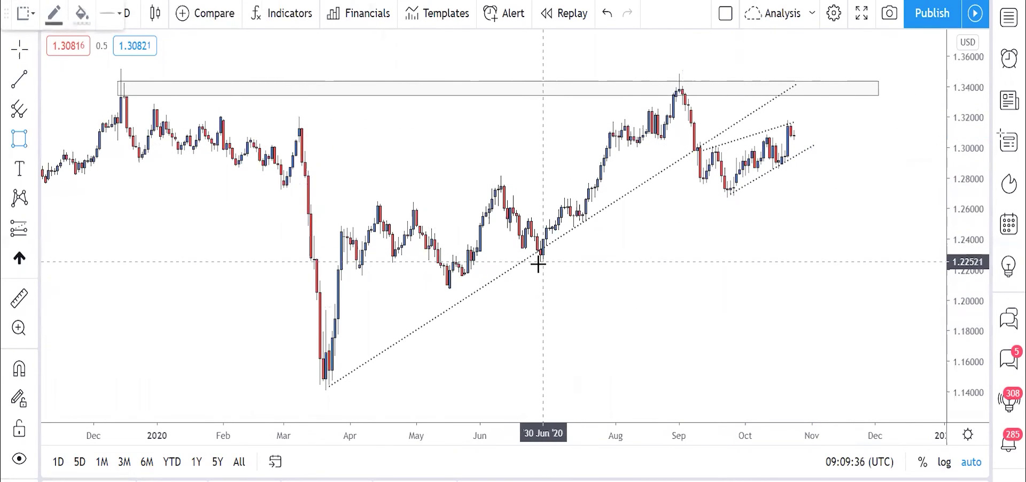
Add a 1.2274–1.2372 support zone from 29 Jun and a red arrow from the wedge top toward it
{"action": "mouse_move", "coordinate": [540, 258]}
{"action": "left_mouse_down"}
{"action": "mouse_move", "coordinate": [728, 255]}
{"action": "mouse_move", "coordinate": [840, 234]}
{"action": "mouse_move", "coordinate": [902, 246]}
{"action": "mouse_move", "coordinate": [879, 246]}
{"action": "left_mouse_up"}
{"action": "left_click", "coordinate": [794, 241]}
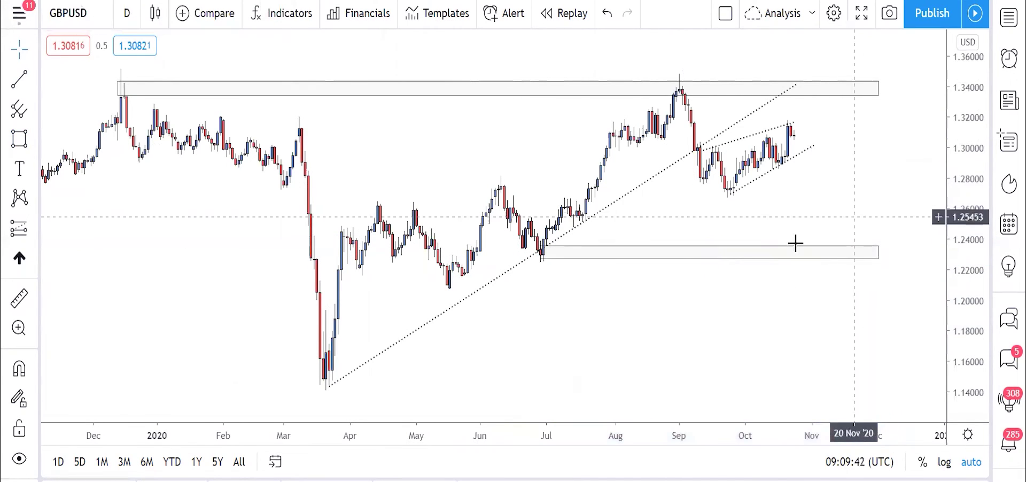
{"action": "left_click", "coordinate": [790, 124]}
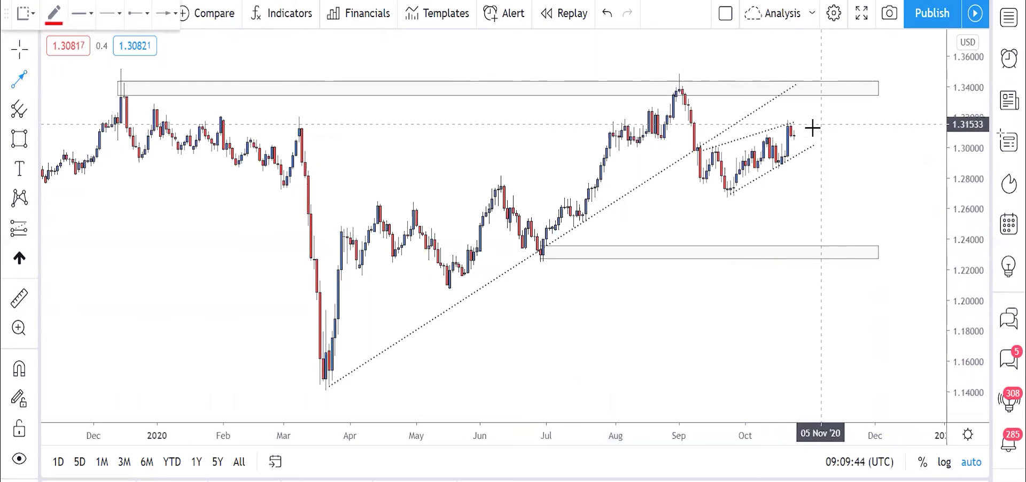
{"action": "left_click_drag", "start_coordinate": [791, 125], "coordinate": [840, 241]}
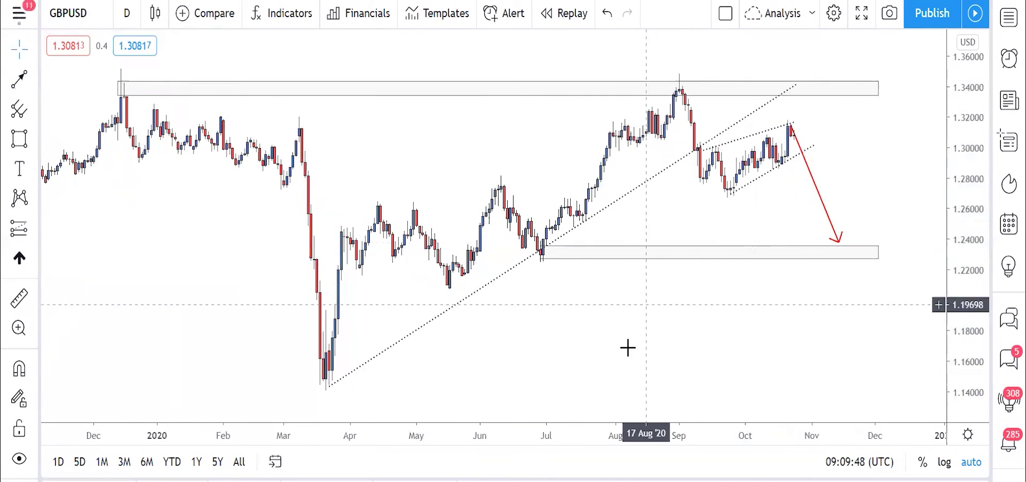
Draw a Fibonacci retracement from the 1 Sep high 1.35008 to the 30 Sep low 1.26701
{"action": "left_click", "coordinate": [678, 73]}
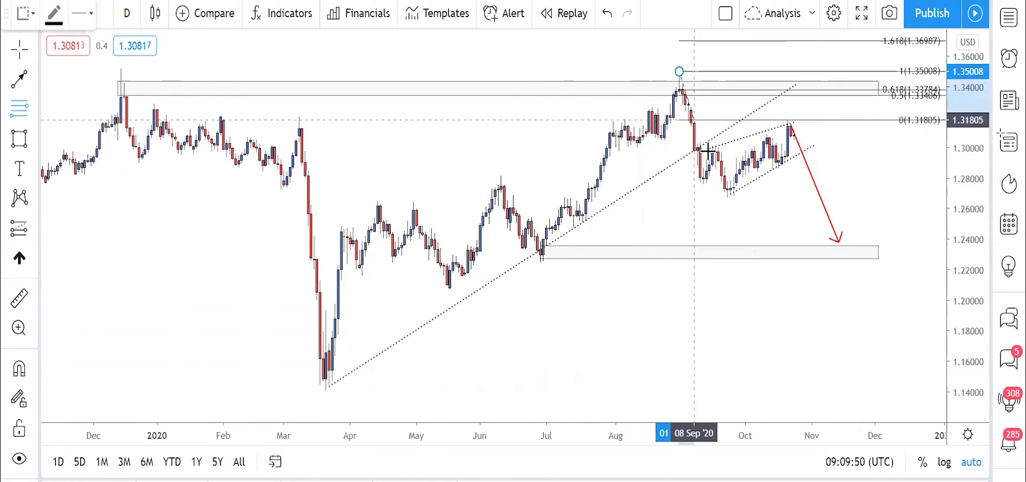
{"action": "left_click", "coordinate": [741, 199]}
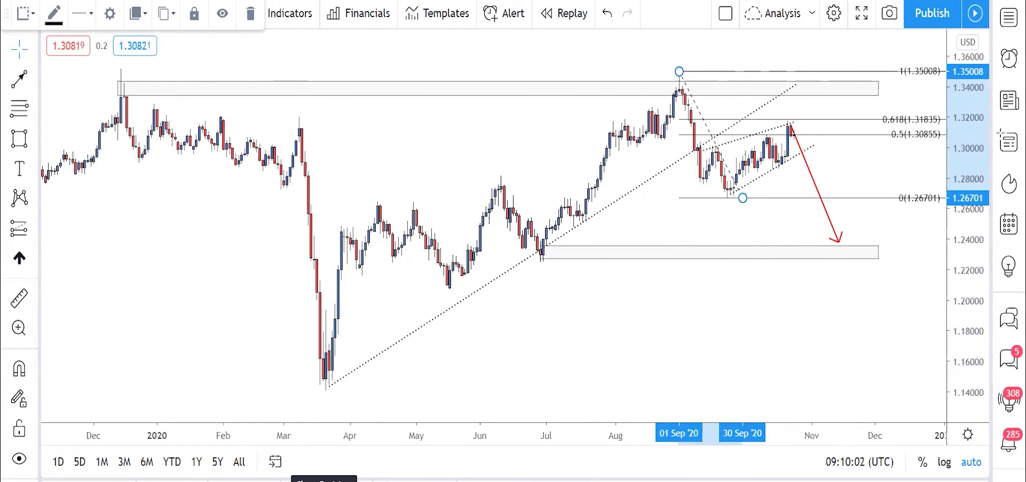
{"action": "key", "text": "alt+f"}
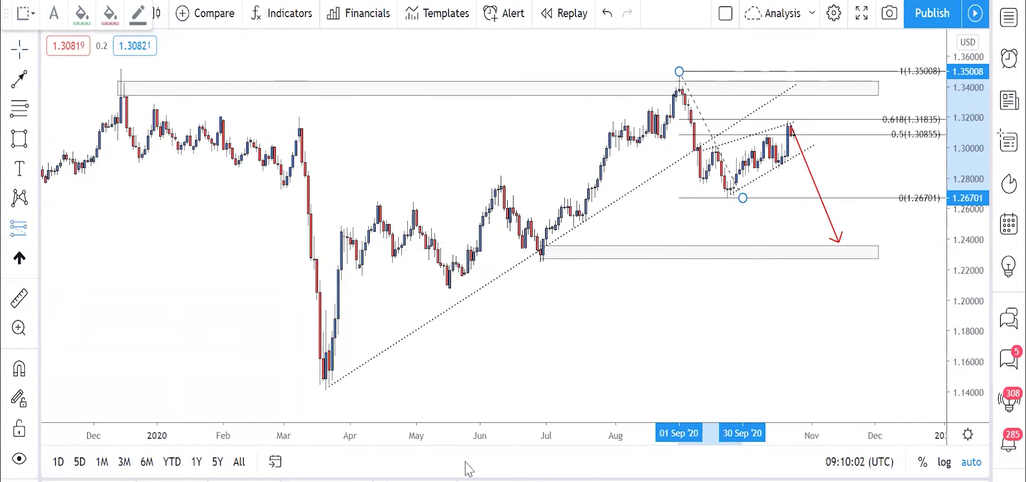
Place a short position with entry near 1.30339, stop 1.32836 and target 1.25748 (risk/reward 1.84)
{"action": "left_click", "coordinate": [807, 130]}
{"action": "left_click_drag", "start_coordinate": [929, 137], "coordinate": [805, 137]}
{"action": "left_click_drag", "start_coordinate": [736, 138], "coordinate": [814, 130]}
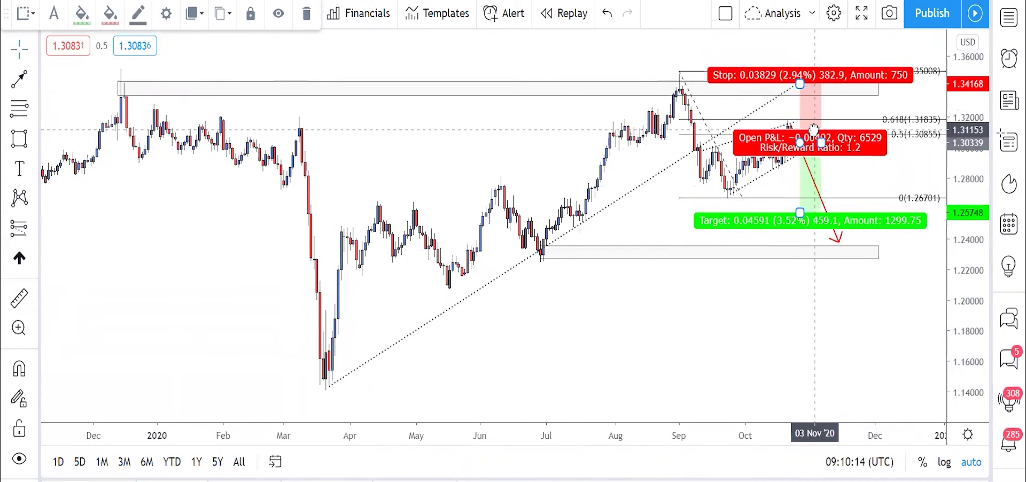
{"action": "left_click_drag", "start_coordinate": [799, 84], "coordinate": [800, 106]}
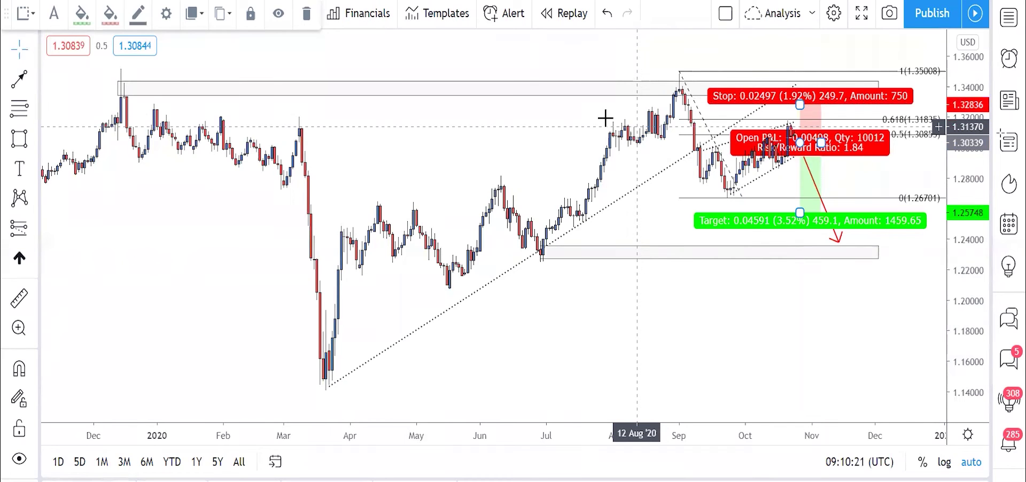
Undo trial peak arrows, then drop the short target to 1.23607 for a 2.7 risk/reward
{"action": "left_click", "coordinate": [666, 95]}
{"action": "left_click", "coordinate": [314, 103]}
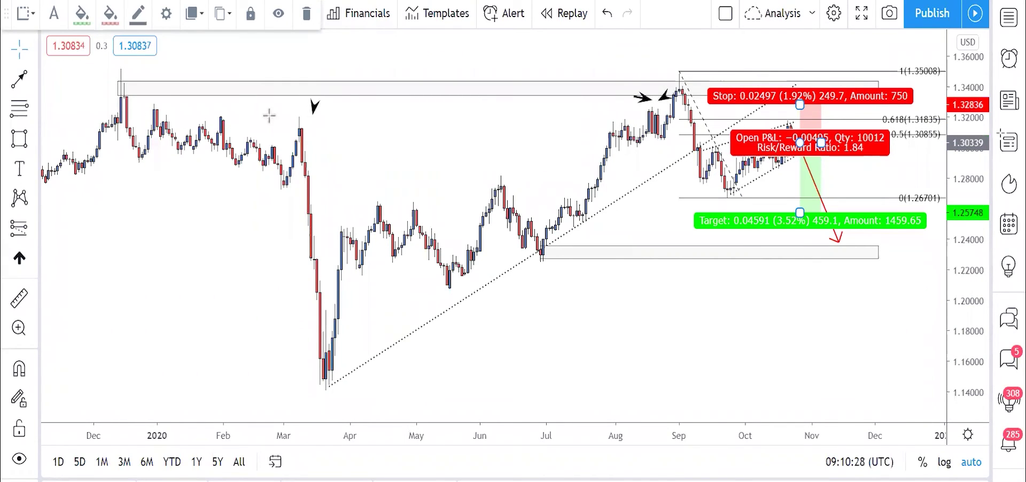
{"action": "left_click", "coordinate": [229, 105]}
{"action": "key", "text": "ctrl+z"}
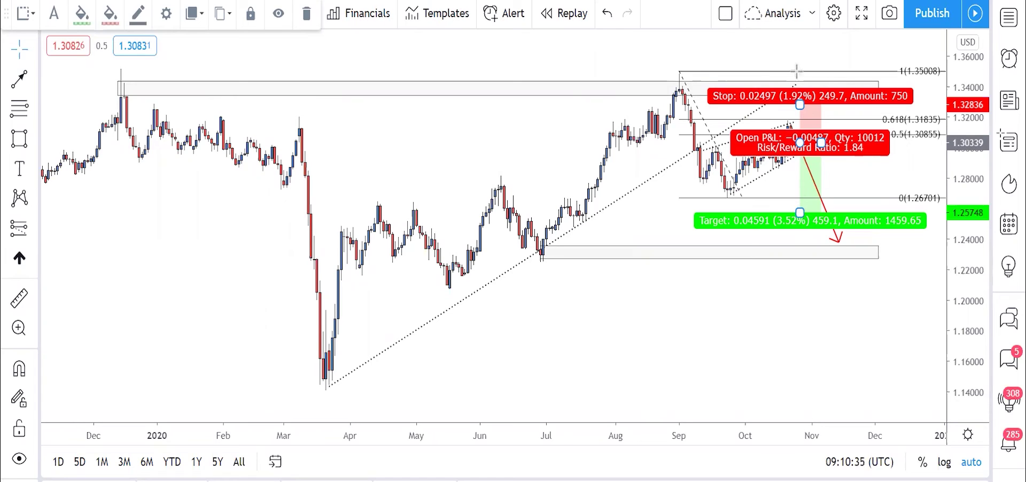
{"action": "left_click_drag", "start_coordinate": [799, 212], "coordinate": [801, 248]}
{"action": "left_click", "coordinate": [728, 206]}
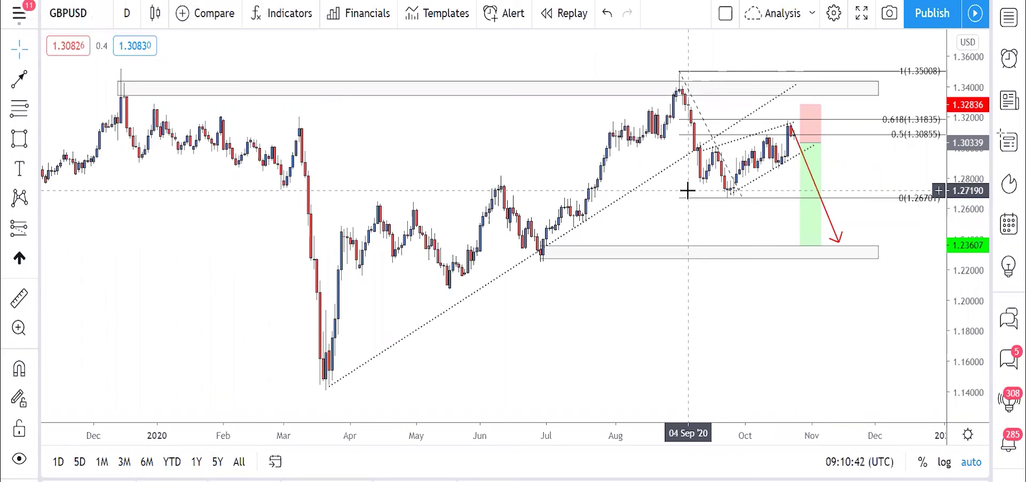
Shift the short position up toward the recent high, tightening its stop to 1.32782
{"action": "left_click", "coordinate": [813, 144]}
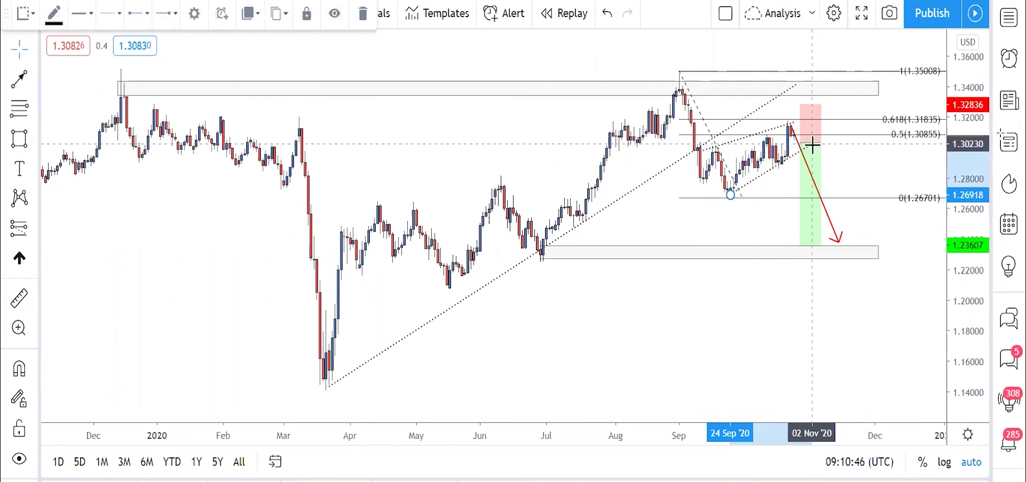
{"action": "left_click", "coordinate": [813, 134]}
{"action": "left_click_drag", "start_coordinate": [812, 129], "coordinate": [796, 106]}
{"action": "left_click", "coordinate": [664, 160]}
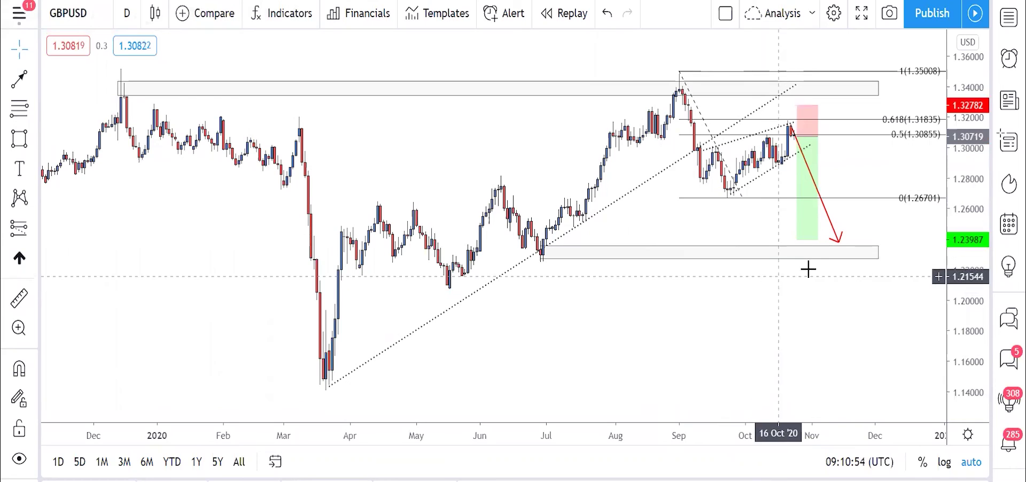
Lower the short position's target to 1.23498, lifting risk/reward to 3.5
{"action": "left_click", "coordinate": [797, 235]}
{"action": "left_click_drag", "start_coordinate": [797, 233], "coordinate": [795, 247]}
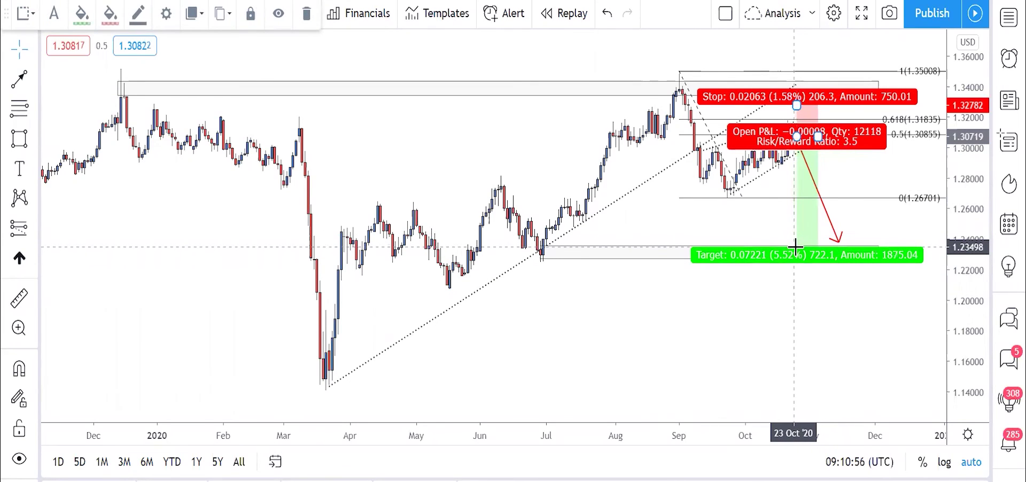
{"action": "left_click", "coordinate": [779, 224]}
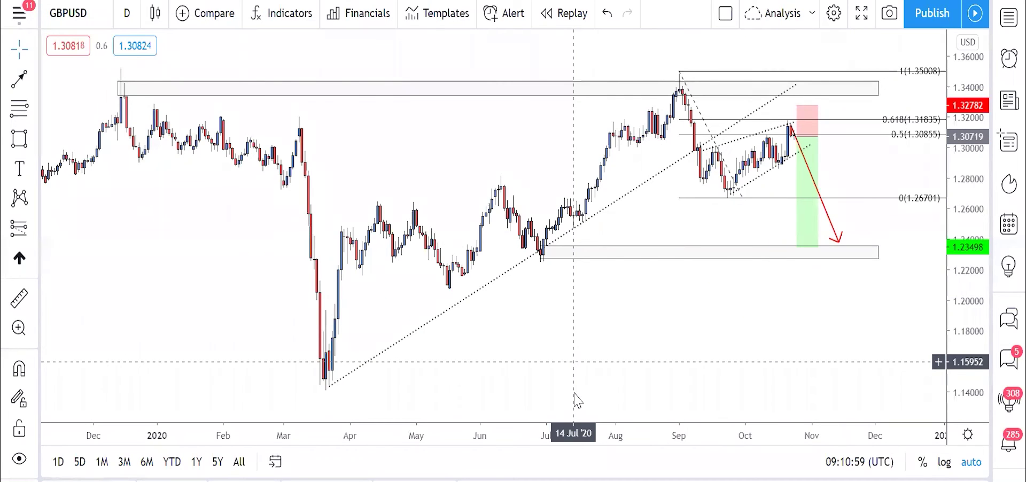
{"action": "mouse_move", "coordinate": [670, 65]}
{"action": "left_mouse_down"}
{"action": "mouse_move", "coordinate": [689, 85]}
{"action": "mouse_move", "coordinate": [668, 61]}
{"action": "left_mouse_up"}
{"action": "mouse_move", "coordinate": [716, 191]}
{"action": "left_mouse_down"}
{"action": "mouse_move", "coordinate": [734, 206]}
{"action": "mouse_move", "coordinate": [718, 192]}
{"action": "left_mouse_up"}
{"action": "mouse_move", "coordinate": [778, 121]}
{"action": "left_mouse_down"}
{"action": "mouse_move", "coordinate": [782, 142]}
{"action": "mouse_move", "coordinate": [789, 128]}
{"action": "mouse_move", "coordinate": [778, 124]}
{"action": "left_mouse_up"}
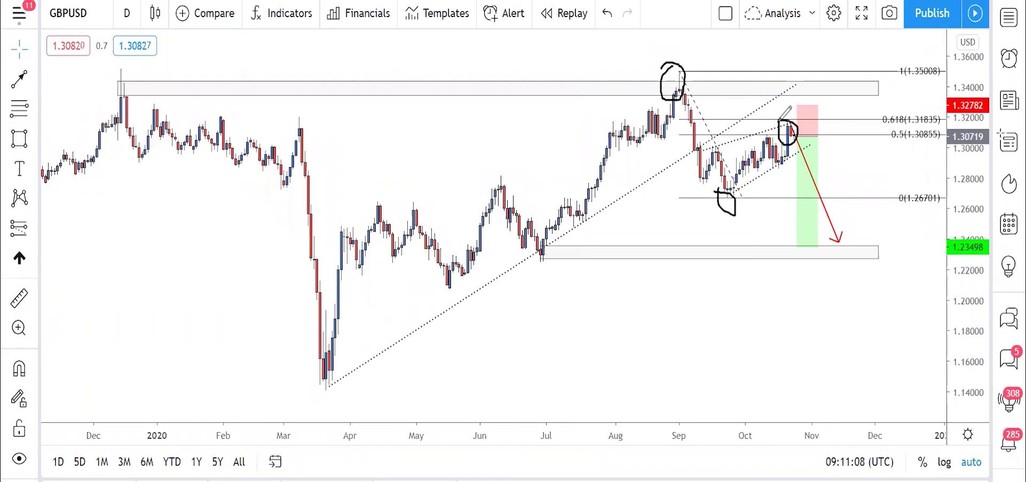
{"action": "mouse_move", "coordinate": [834, 234]}
{"action": "left_mouse_down"}
{"action": "mouse_move", "coordinate": [837, 245]}
{"action": "mouse_move", "coordinate": [832, 232]}
{"action": "left_mouse_up"}
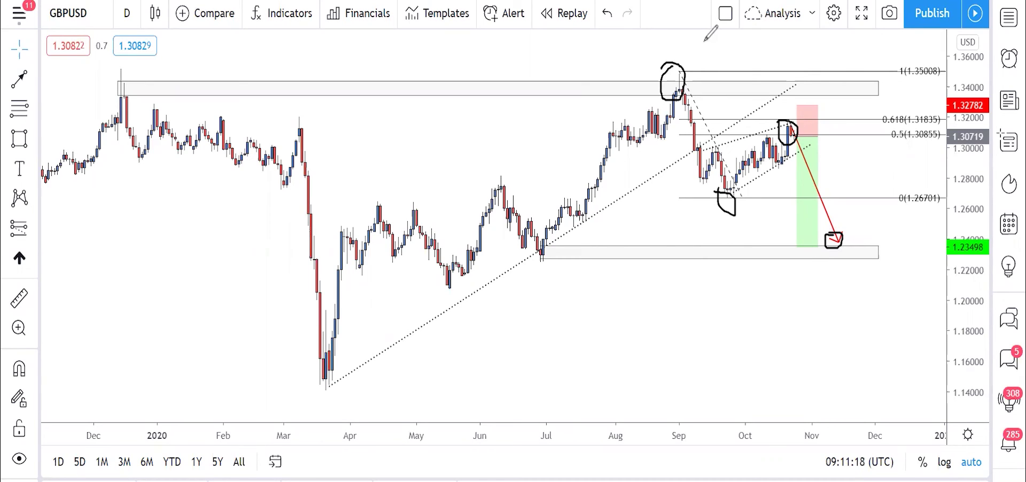
{"action": "key", "text": "e"}
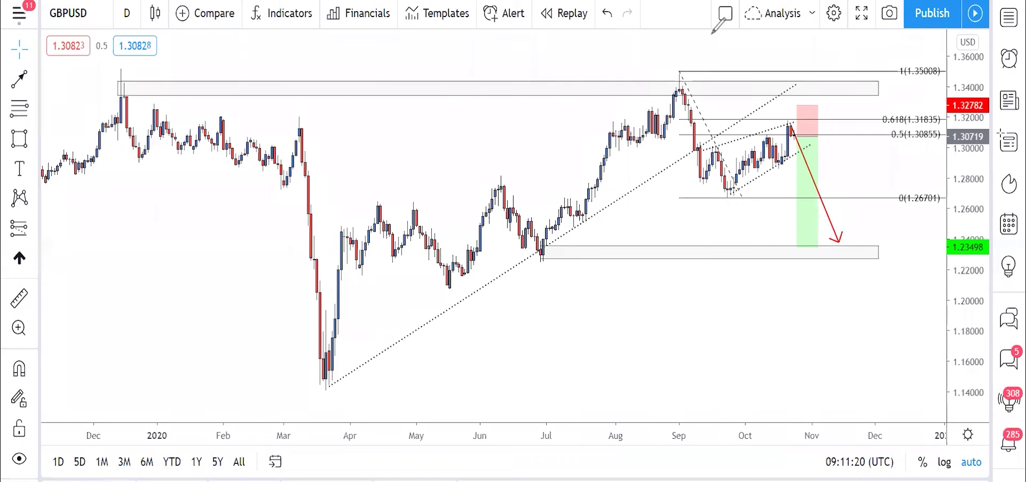
Load the GBPJPY symbol through Symbol Search
{"action": "left_click", "coordinate": [95, 23]}
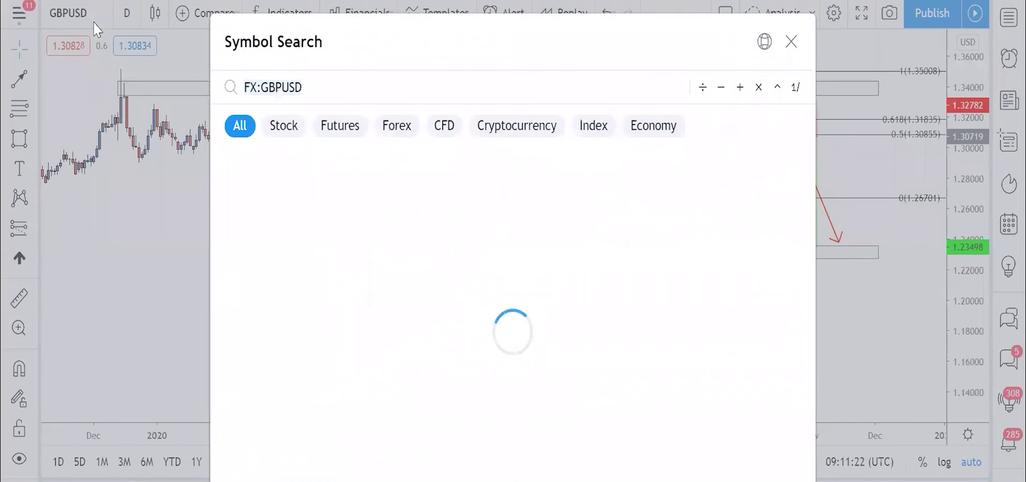
{"action": "type", "text": "GBPJPY"}
{"action": "key", "text": "Return"}
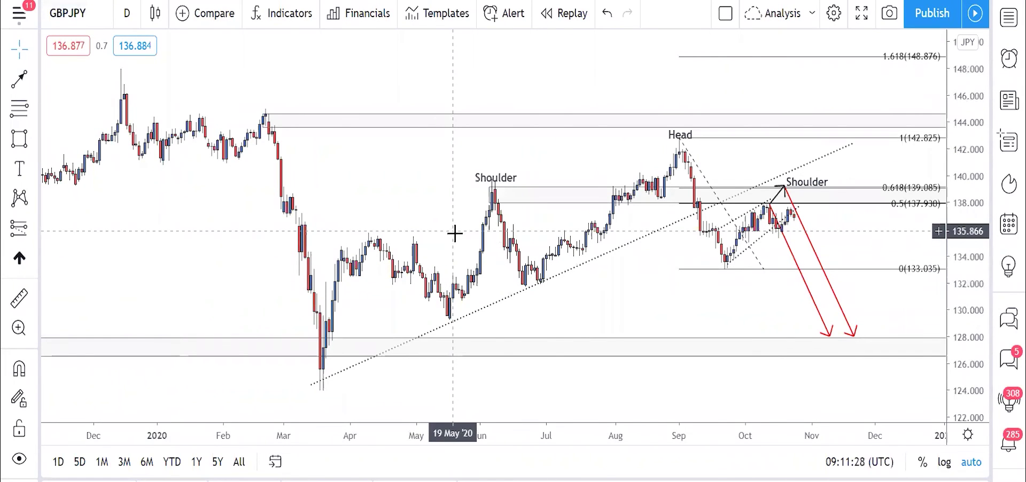
Draw black arrows at the May and June lows and along the post-Head moves toward about 127.5
{"action": "left_click_drag", "start_coordinate": [495, 235], "coordinate": [383, 244]}
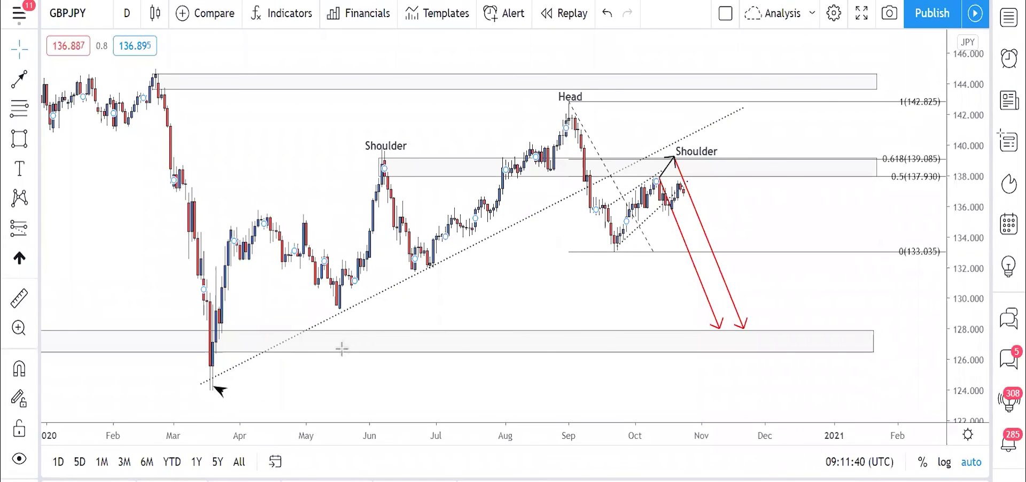
{"action": "left_click_drag", "start_coordinate": [353, 327], "coordinate": [340, 309]}
{"action": "left_click_drag", "start_coordinate": [421, 271], "coordinate": [444, 277]}
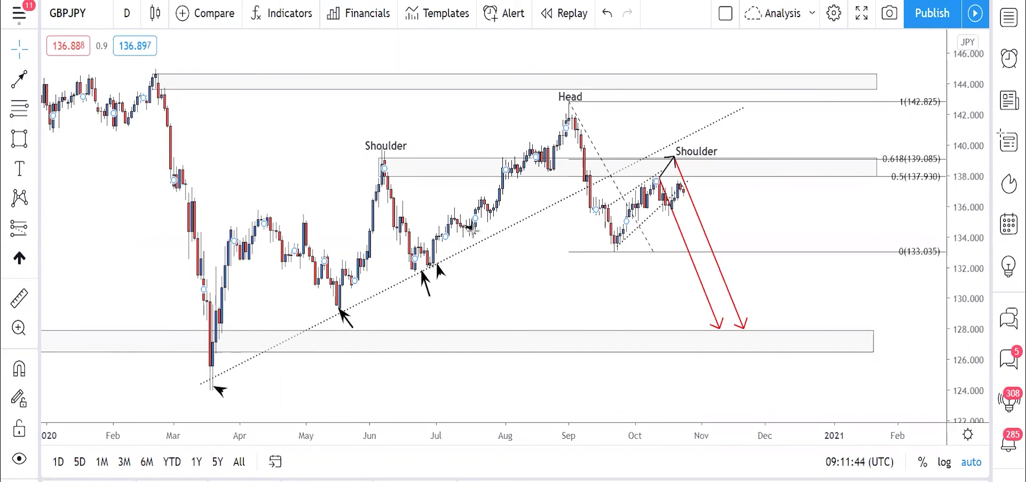
{"action": "mouse_move", "coordinate": [588, 167]}
{"action": "left_mouse_down"}
{"action": "mouse_move", "coordinate": [617, 258]}
{"action": "mouse_move", "coordinate": [686, 197]}
{"action": "left_mouse_up"}
{"action": "mouse_move", "coordinate": [602, 206]}
{"action": "left_mouse_down"}
{"action": "mouse_move", "coordinate": [671, 169]}
{"action": "mouse_move", "coordinate": [683, 188]}
{"action": "mouse_move", "coordinate": [692, 155]}
{"action": "mouse_move", "coordinate": [764, 334]}
{"action": "left_mouse_up"}
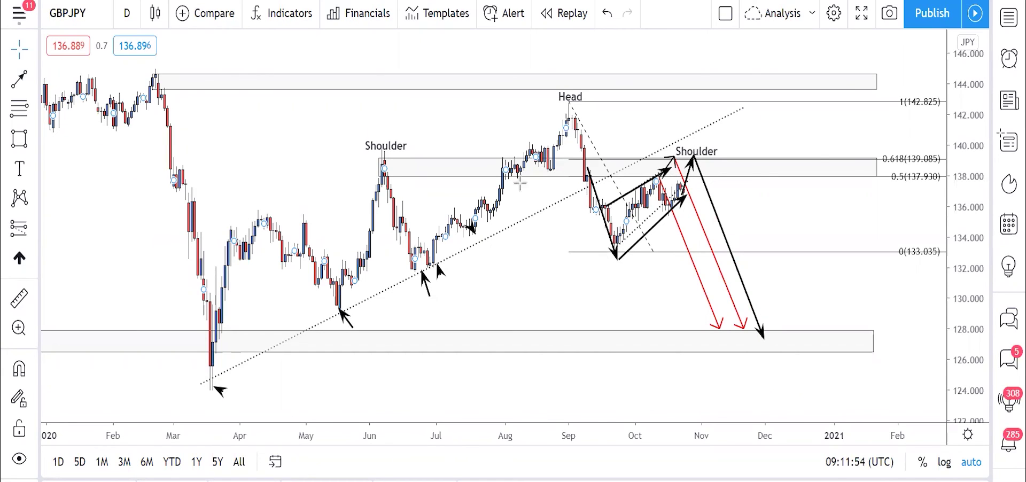
Mark the left Shoulder, Head, right Shoulder and February peak with arrows, plus one up from the Head
{"action": "left_click_drag", "start_coordinate": [388, 127], "coordinate": [388, 142]}
{"action": "left_click_drag", "start_coordinate": [543, 91], "coordinate": [581, 111]}
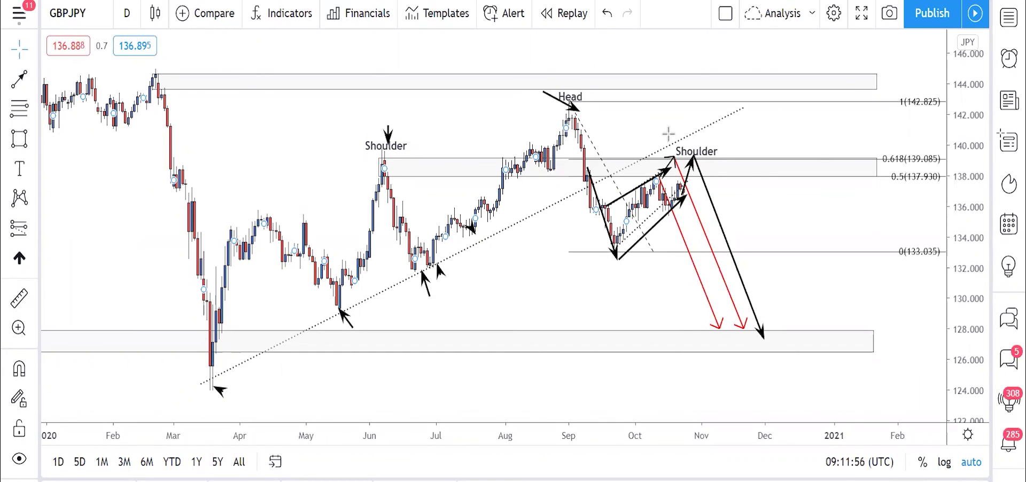
{"action": "left_click_drag", "start_coordinate": [669, 134], "coordinate": [677, 153]}
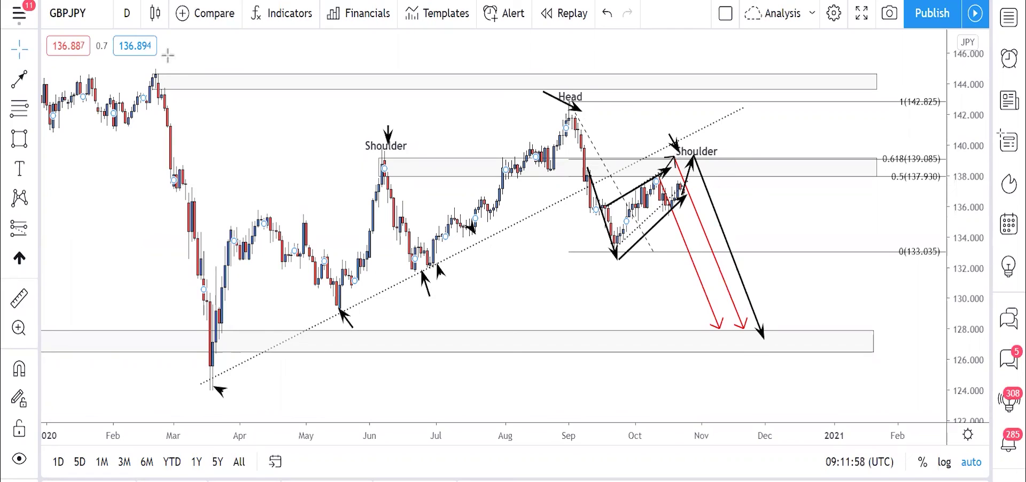
{"action": "left_click_drag", "start_coordinate": [170, 54], "coordinate": [163, 65]}
{"action": "left_click_drag", "start_coordinate": [571, 123], "coordinate": [569, 81]}
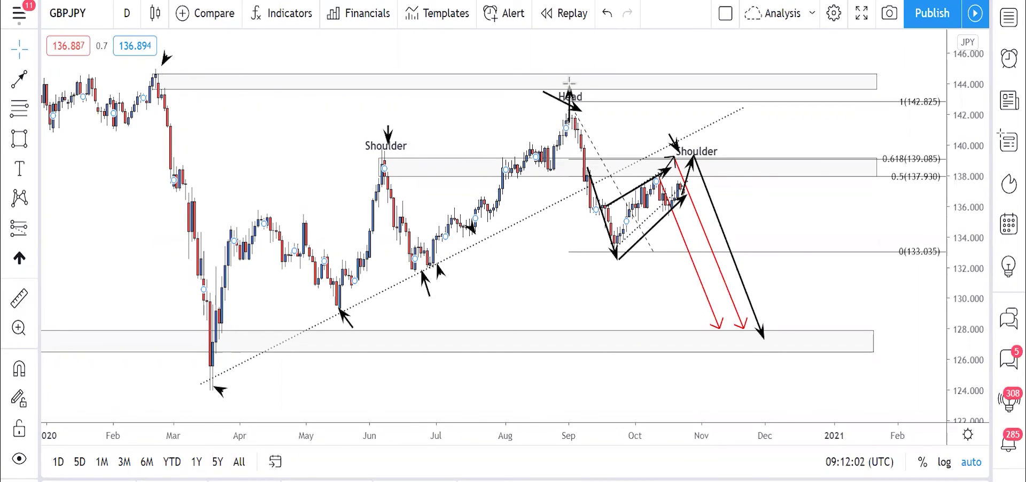